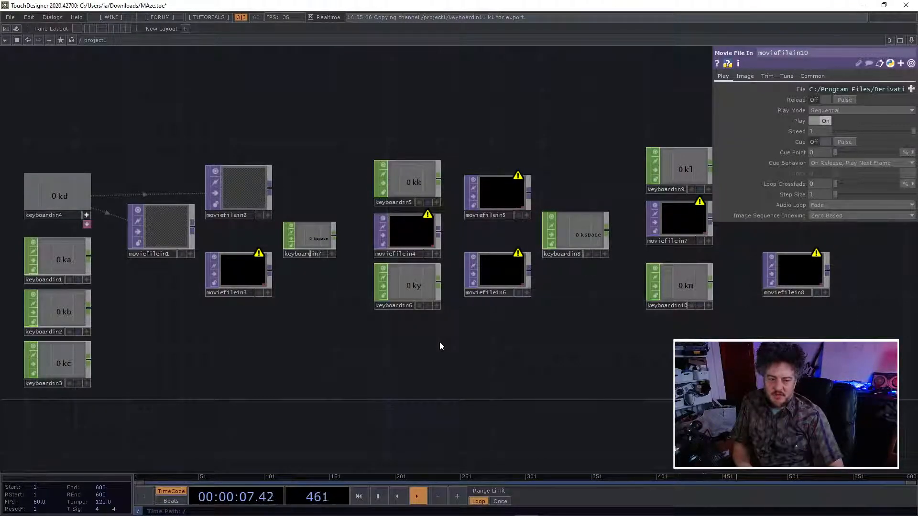
Test keys 1, 2, 3 and 4 while examining the Keyboard In nodes and the four-image composite
drag(256, 123, 150, 331)
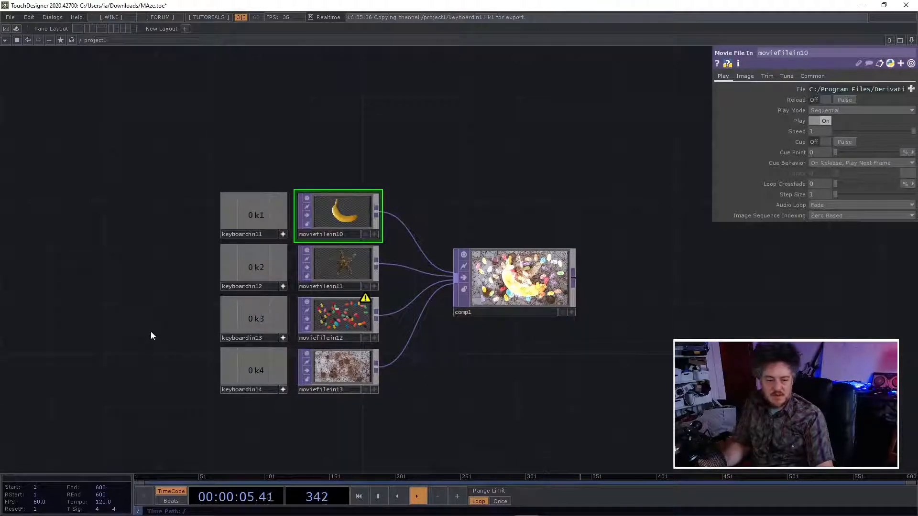
drag(153, 389, 279, 180)
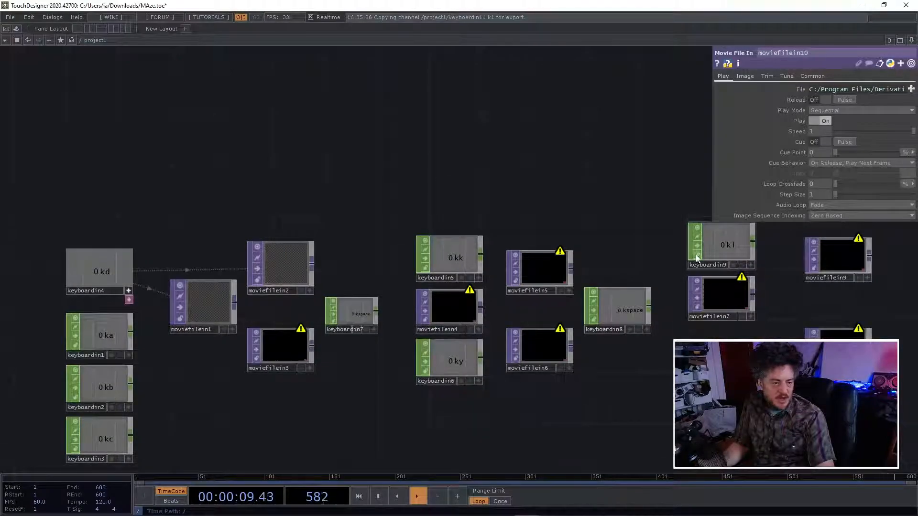
drag(558, 230, 461, 371)
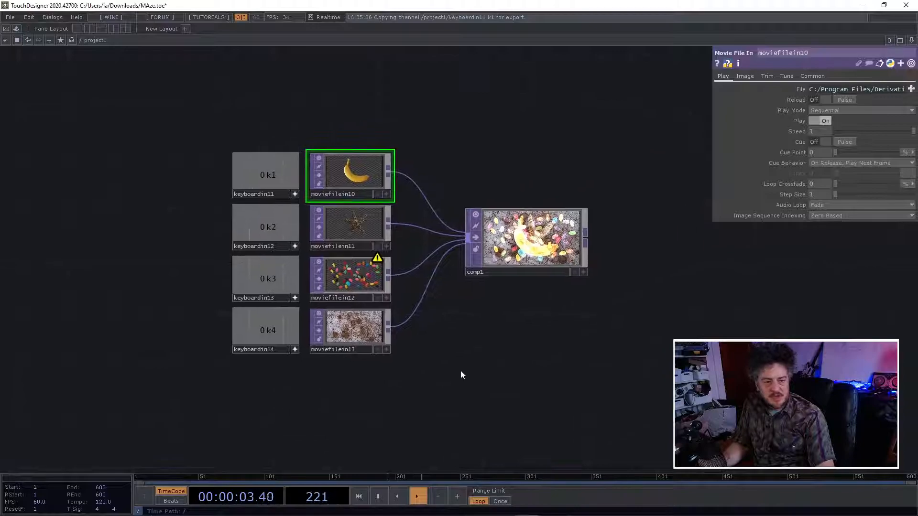
scroll(439, 358, up, 3)
key(1)
key(3)
key(4)
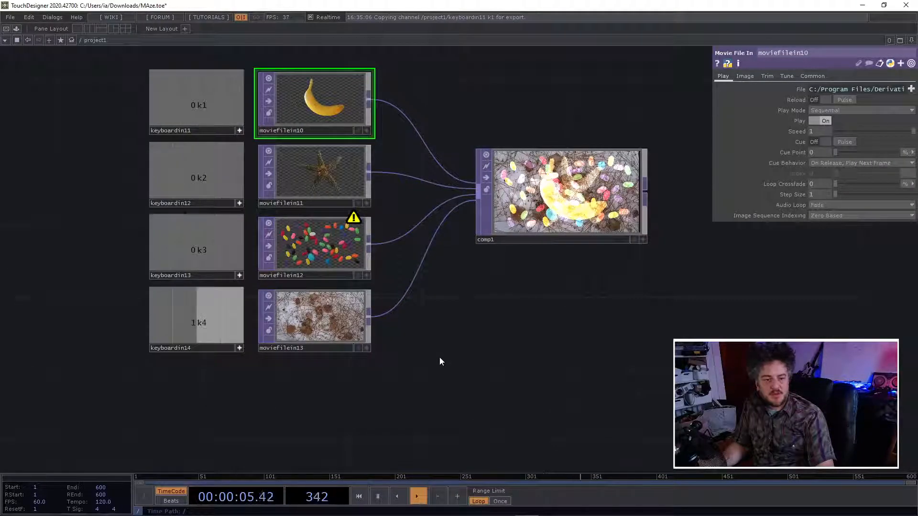
key(1)
key(3)
key(4)
key(2)
key(3)
key(3)
key(4)
key(1)
key(2)
key(3)
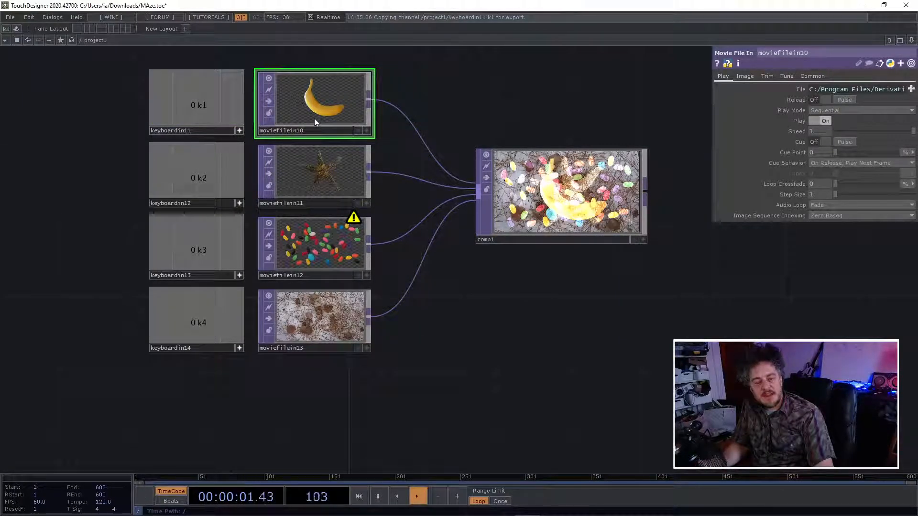
Add a Null TOP to the output of the comp1 composite
drag(546, 101, 652, 323)
drag(529, 346, 293, 343)
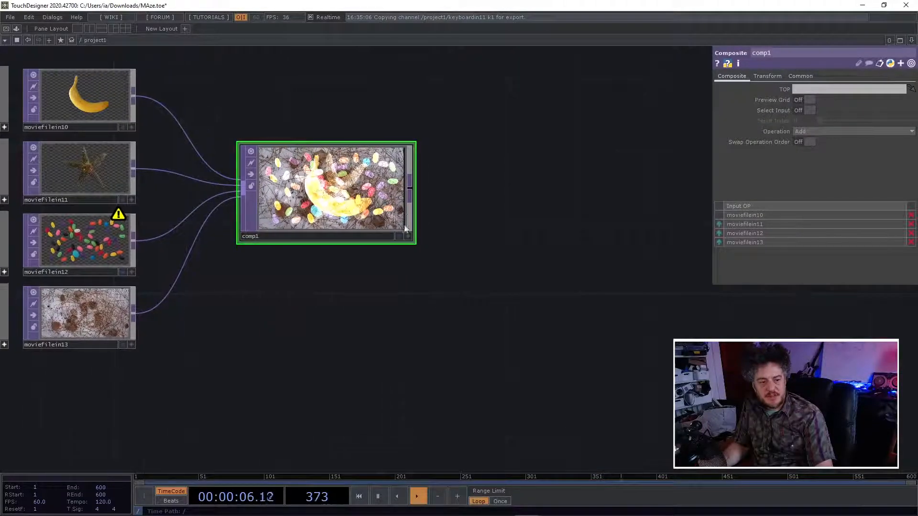
click(411, 191)
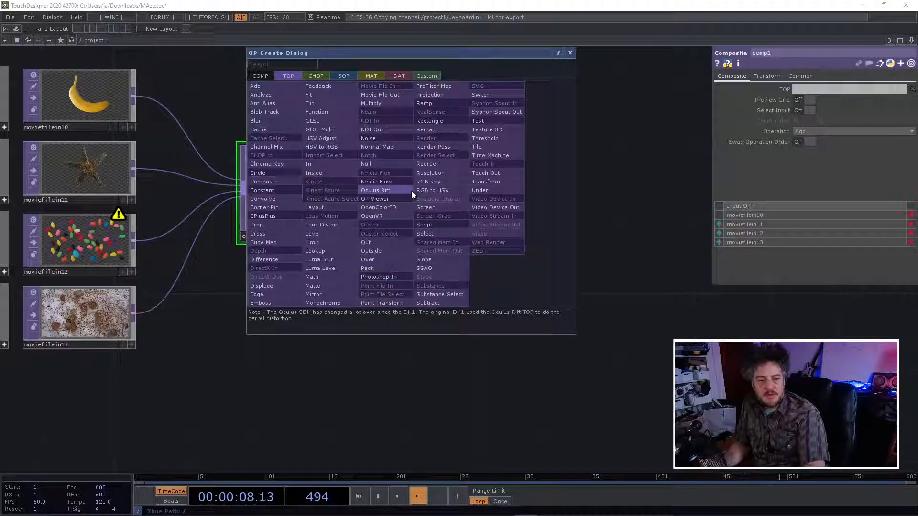
key(Escape)
click(411, 191)
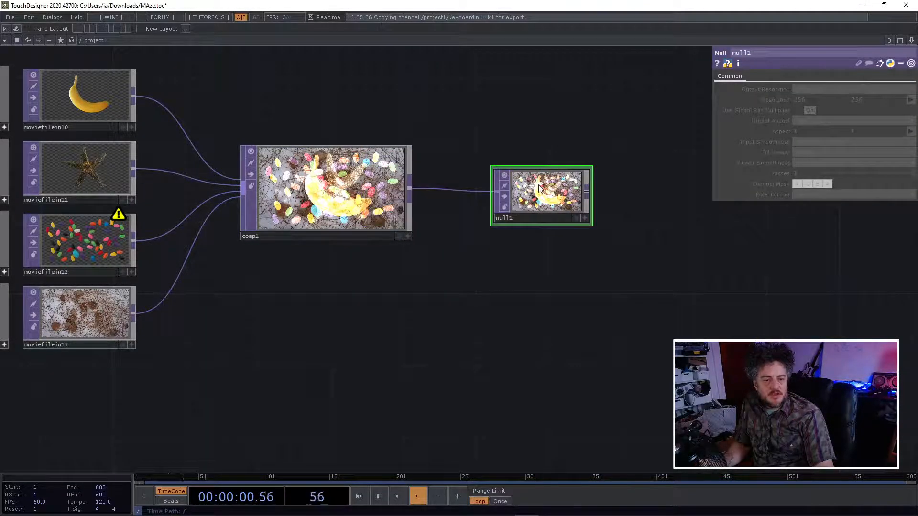
Add an Out TOP connected to the output of null1
right_click(584, 195)
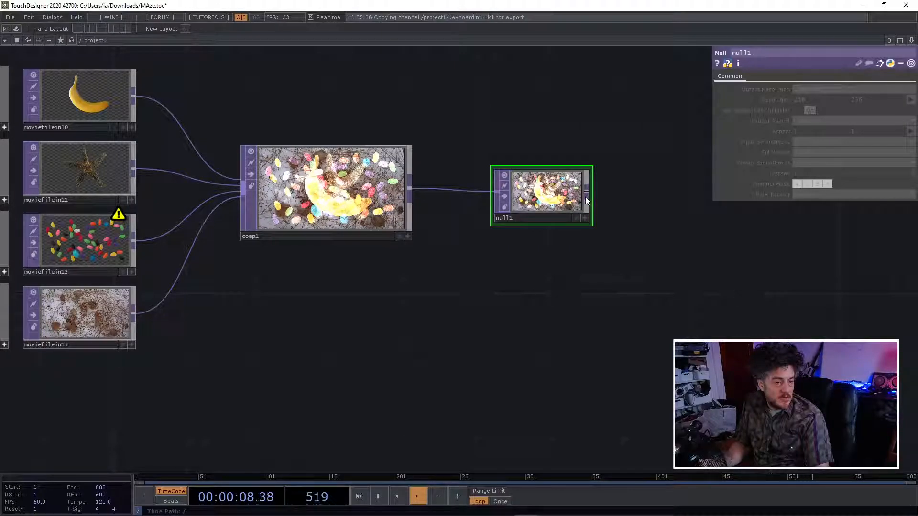
mouse_move(605, 193)
mouse_down()
mouse_move(632, 187)
mouse_move(592, 199)
mouse_up()
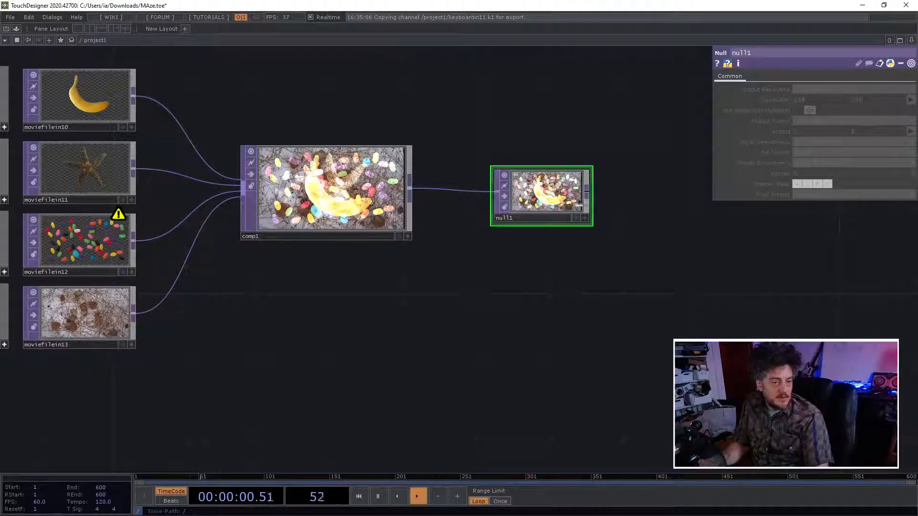
right_click(586, 194)
text(out)
key(Return)
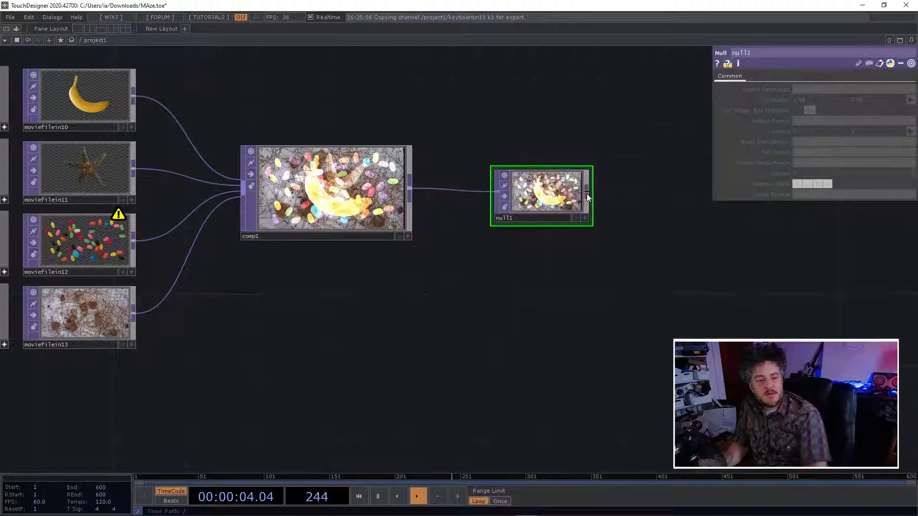
click(588, 195)
drag(600, 201, 691, 201)
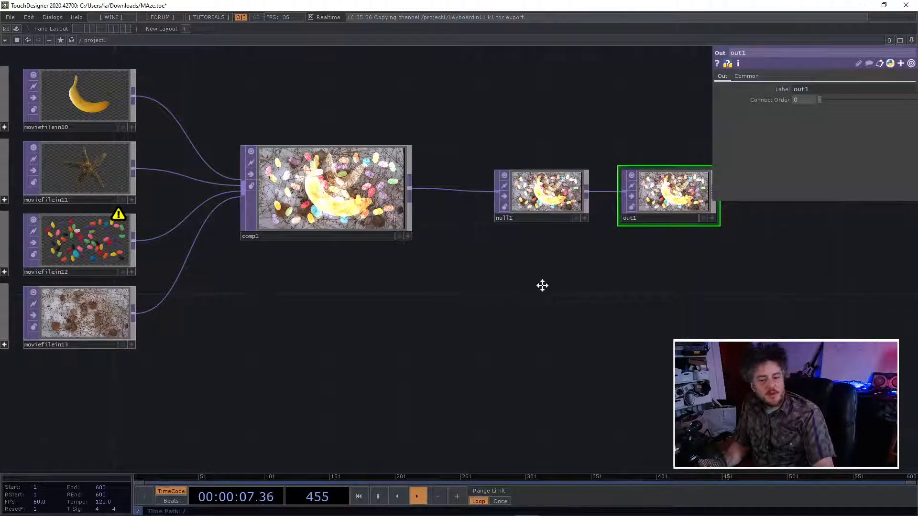
Move the comp1 composite node lower than the row holding the null1 and out1 nodes
scroll(513, 272, down, 6)
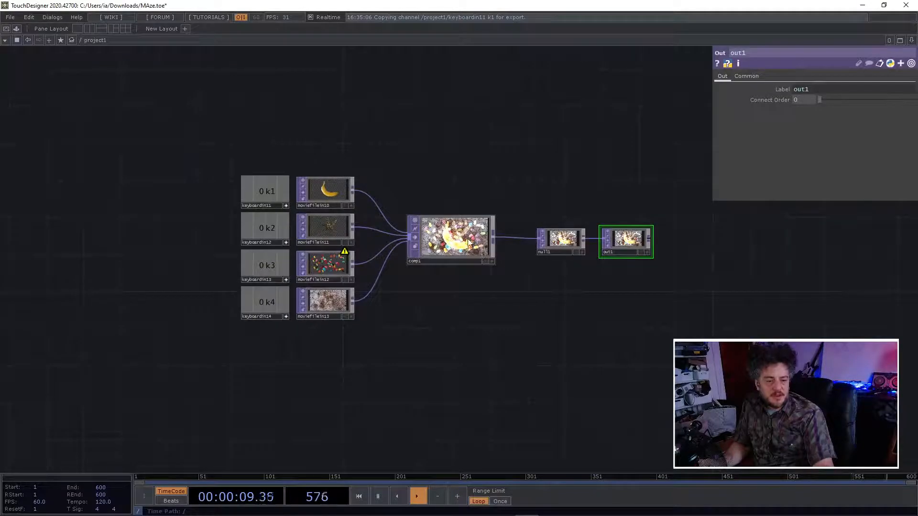
drag(484, 258, 484, 305)
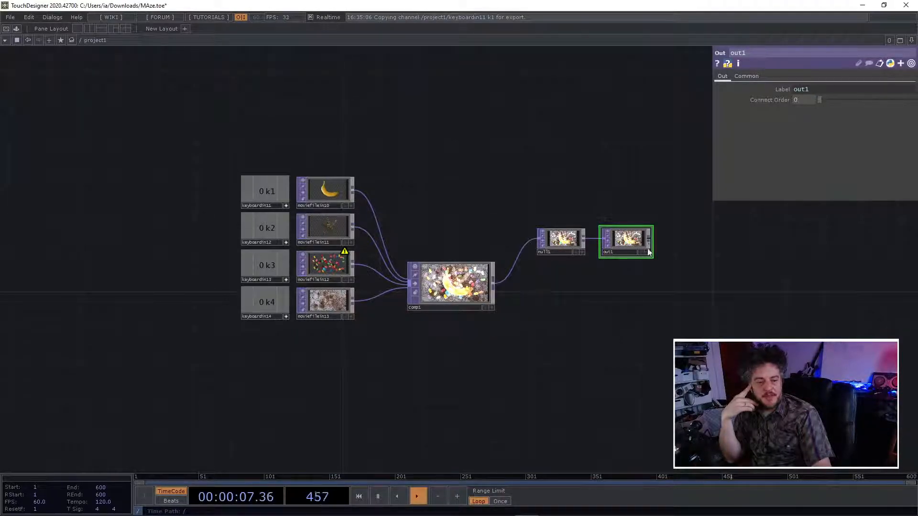
drag(627, 326, 505, 163)
drag(162, 301, 335, 276)
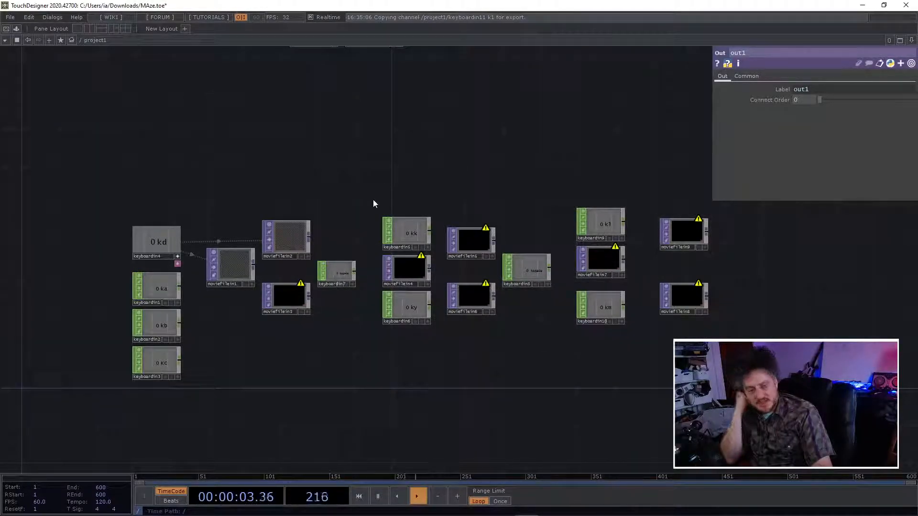
drag(370, 153, 264, 330)
drag(392, 219, 383, 228)
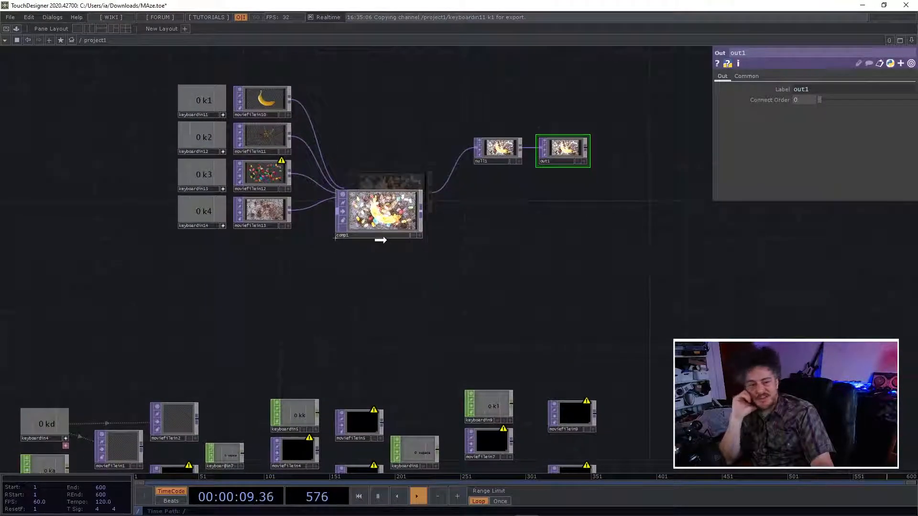
drag(436, 258, 370, 289)
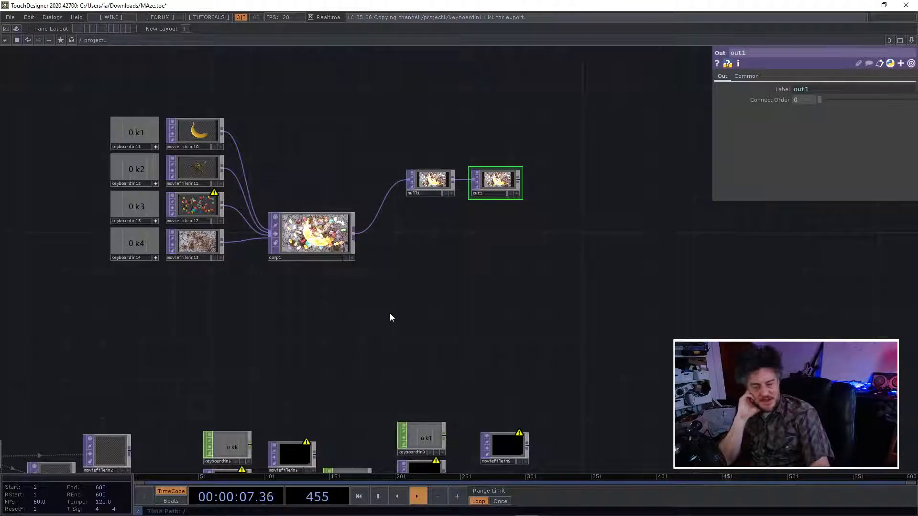
drag(302, 236, 302, 246)
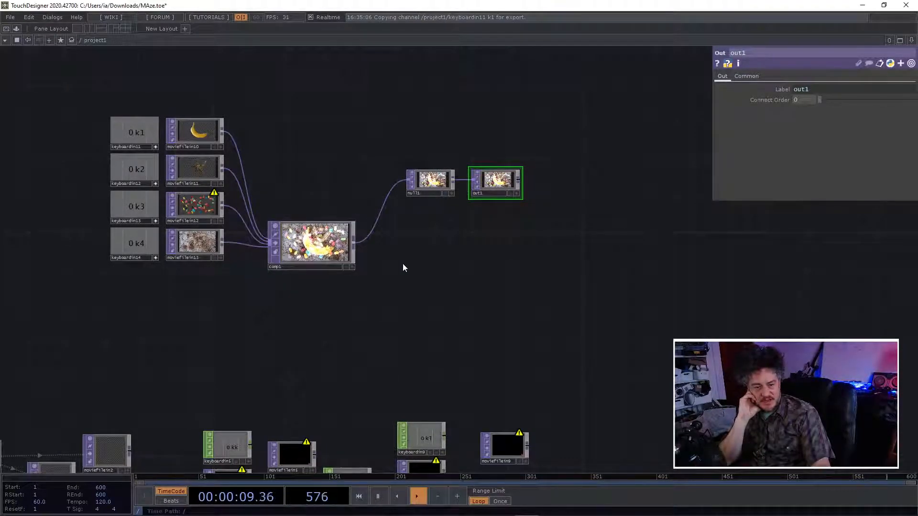
Turn on Select Input for the comp1 composite
scroll(333, 251, up, 3)
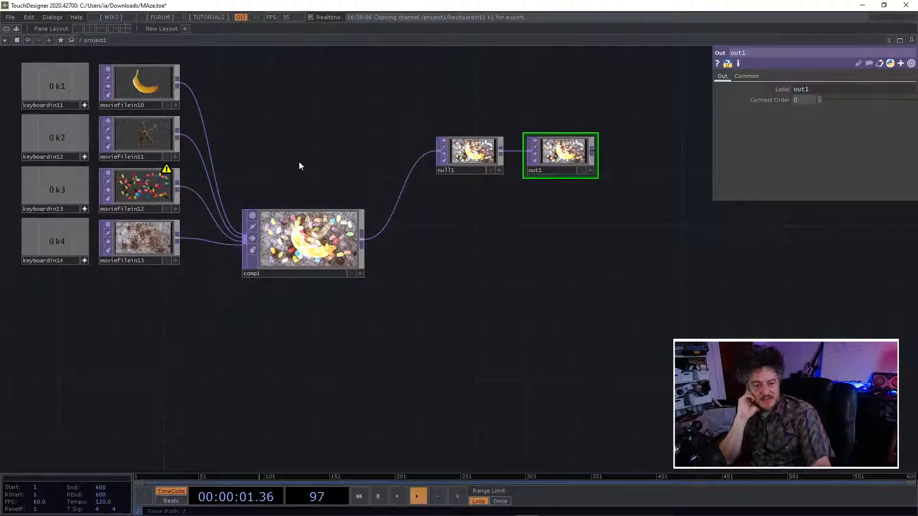
drag(299, 165, 340, 245)
scroll(340, 247, up, 3)
scroll(340, 248, down, 3)
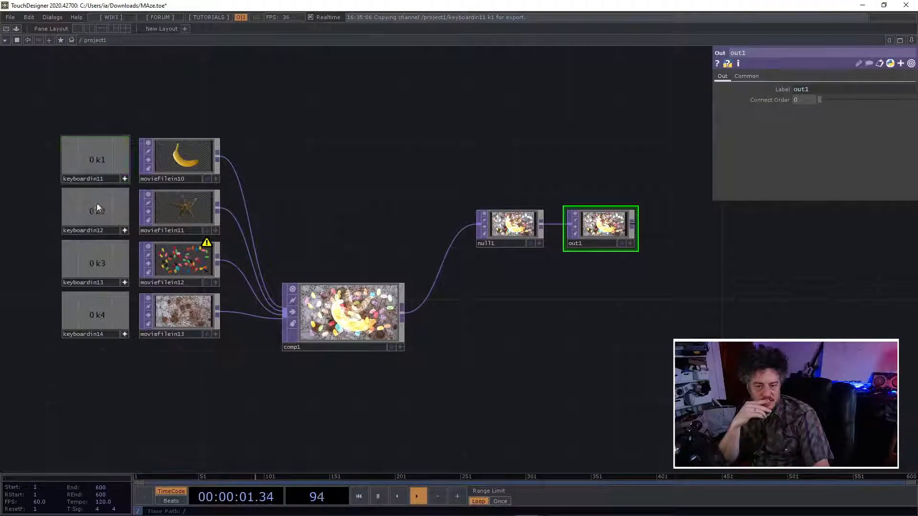
click(343, 323)
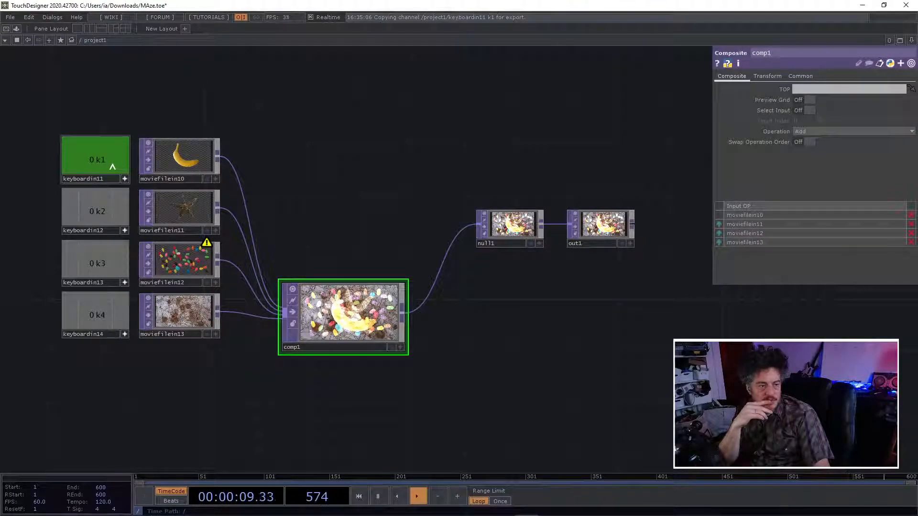
click(807, 110)
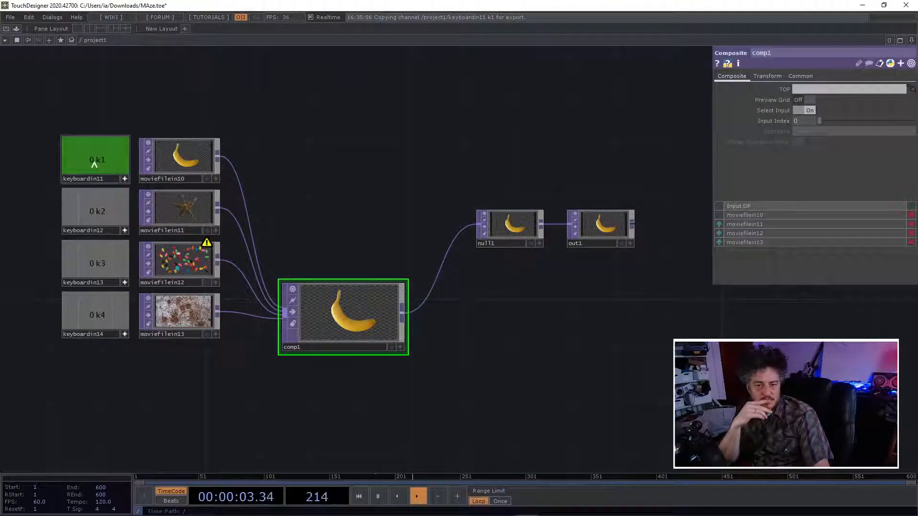
Try exporting the k1 channel of keyboardin11, and also the k2 channel of keyboardin12, to comp1's Input Index
drag(95, 164, 804, 122)
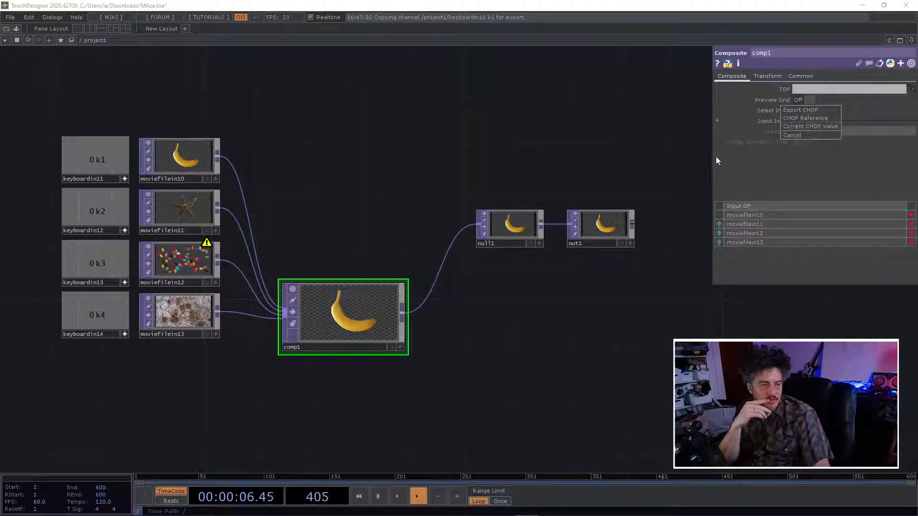
click(816, 112)
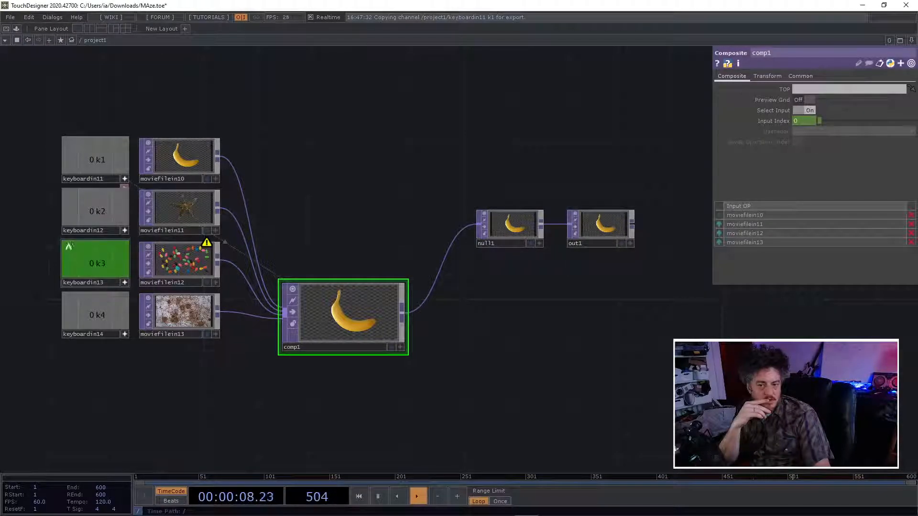
drag(99, 213, 441, 183)
drag(780, 113, 85, 208)
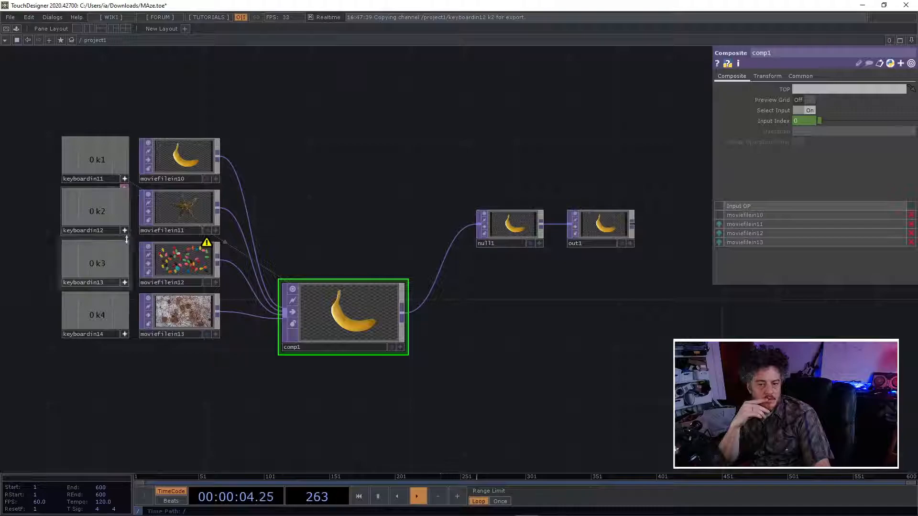
drag(96, 155, 96, 153)
Undo the channel export to comp1 and move the k1 to k4 Keyboard In nodes well away from the Movie File In nodes
drag(48, 190, 239, 136)
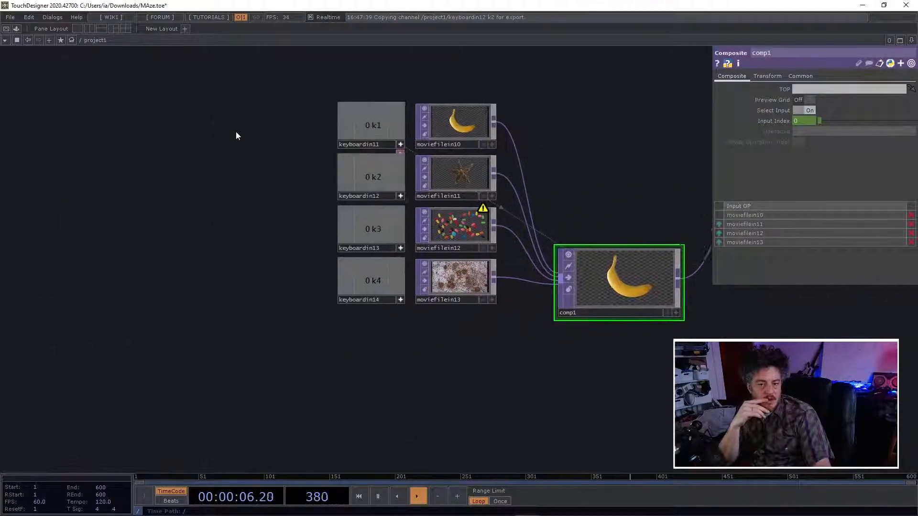
mouse_move(241, 112)
right_down()
mouse_move(402, 319)
mouse_move(385, 281)
right_up()
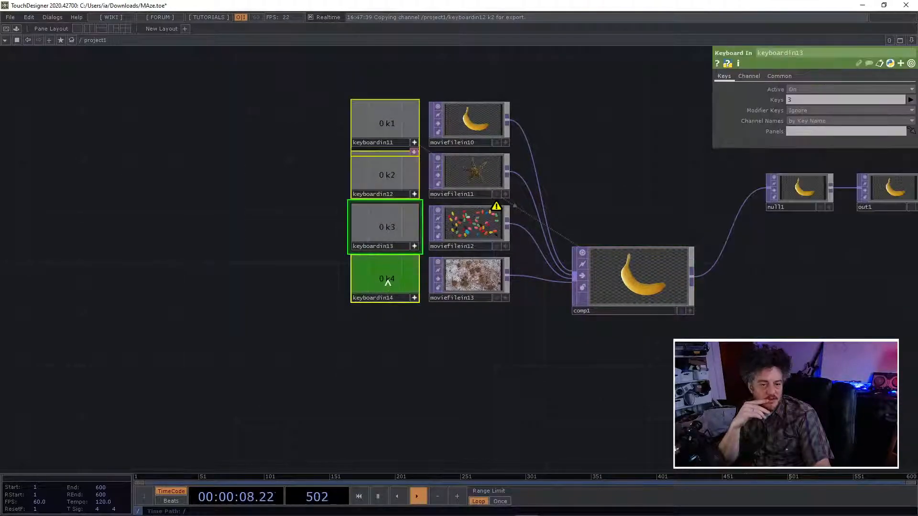
drag(385, 297, 269, 297)
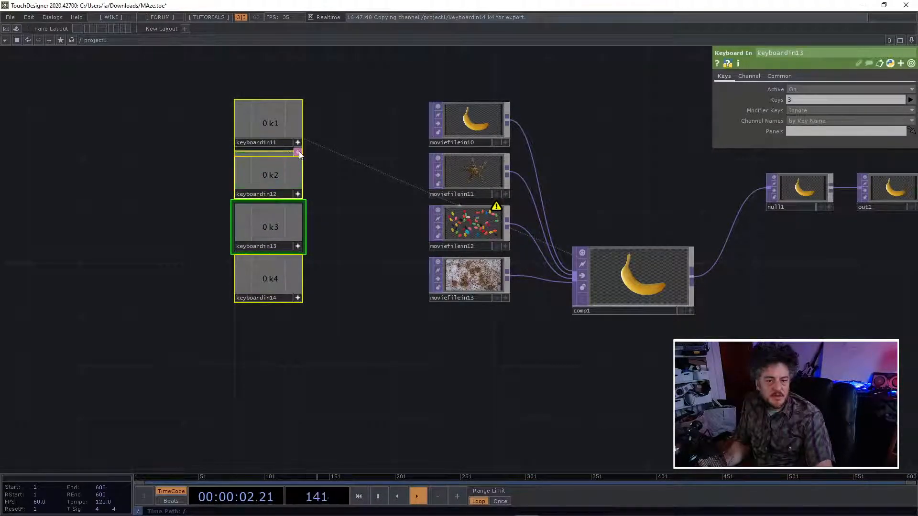
key(ctrl+z)
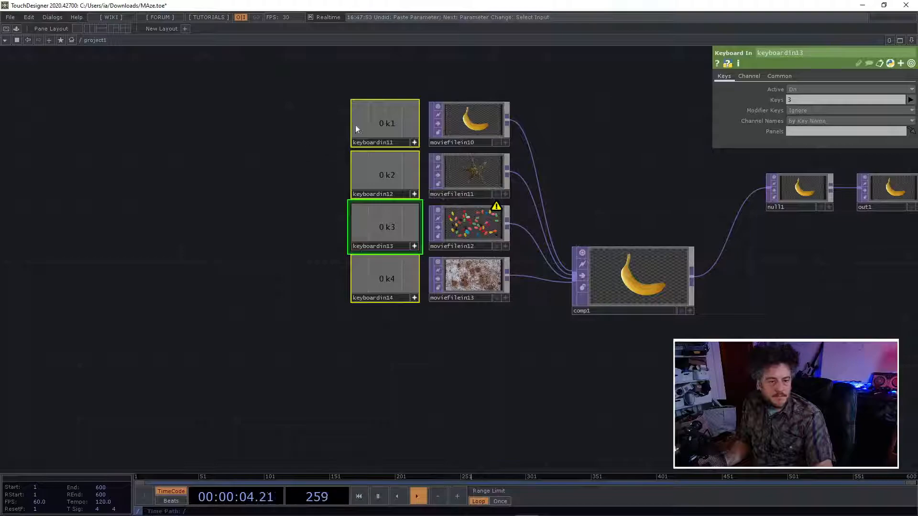
drag(390, 142, 248, 142)
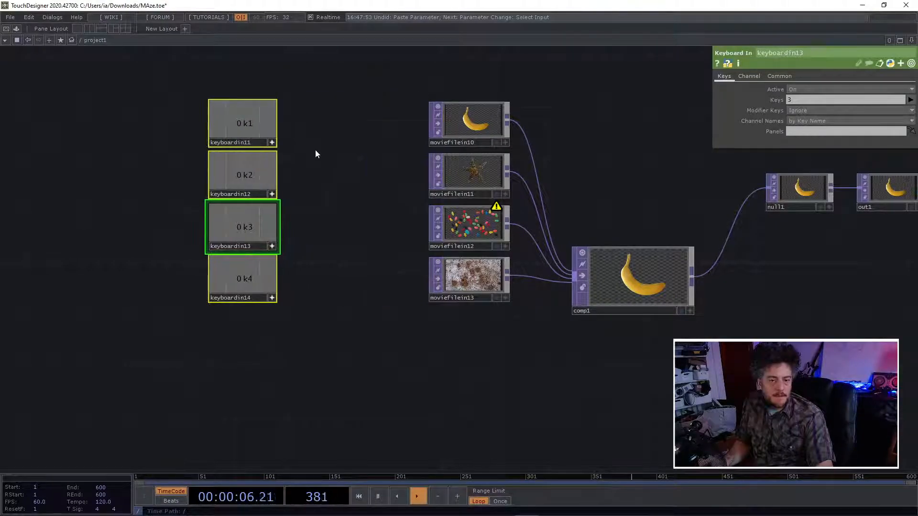
click(315, 150)
key(1)
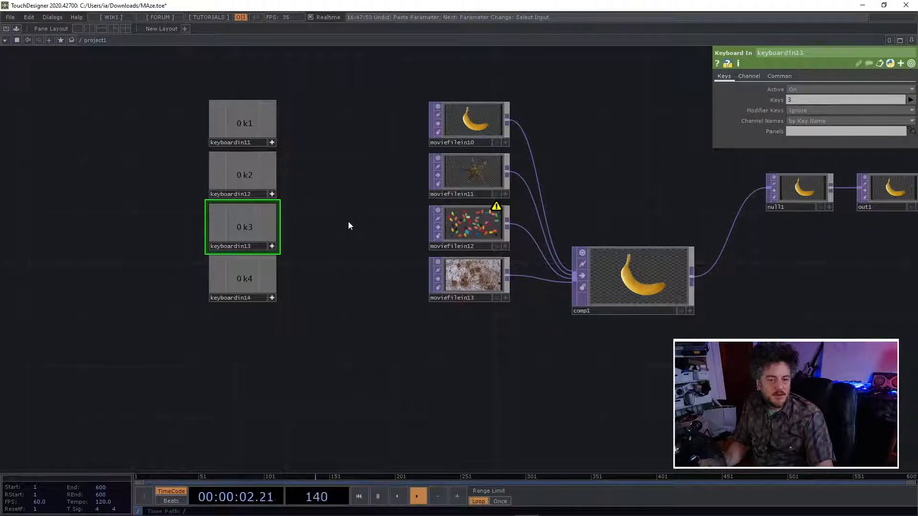
Create a Null CHOP and place it beside the keyboardin11 node
key(Tab)
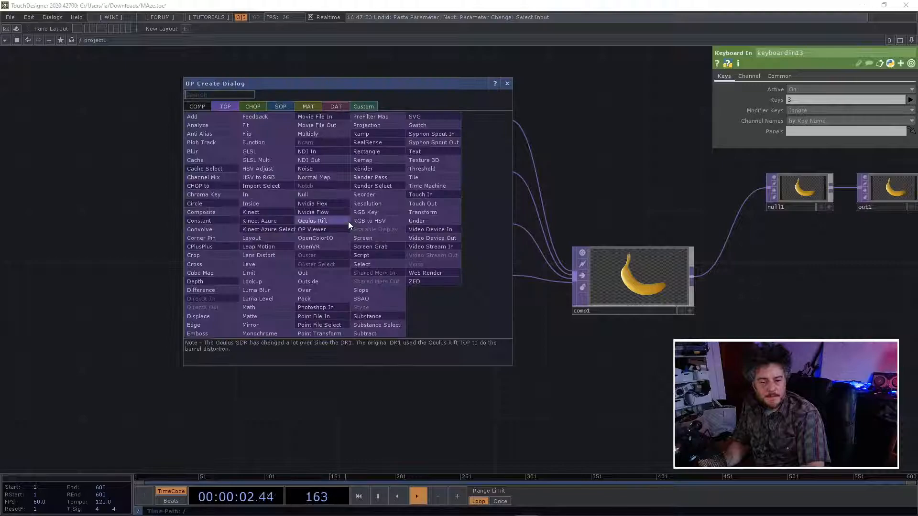
click(253, 107)
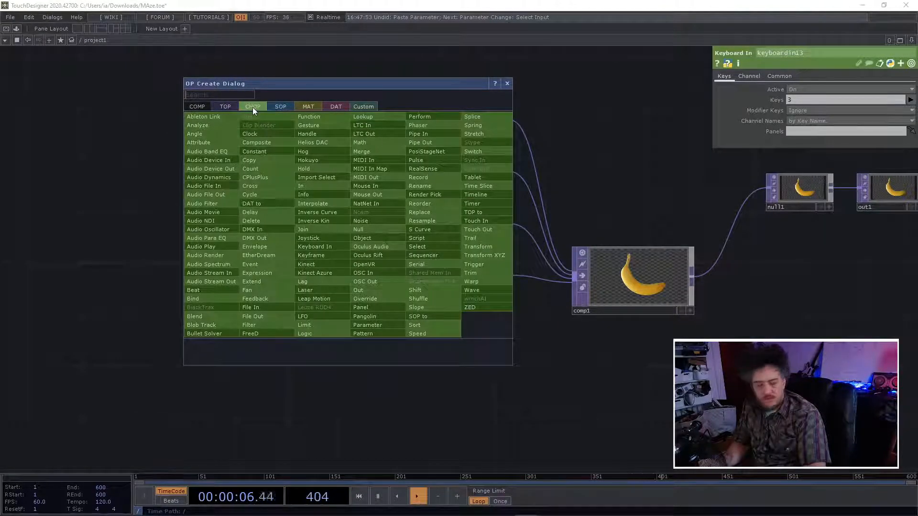
text(null)
key(Return)
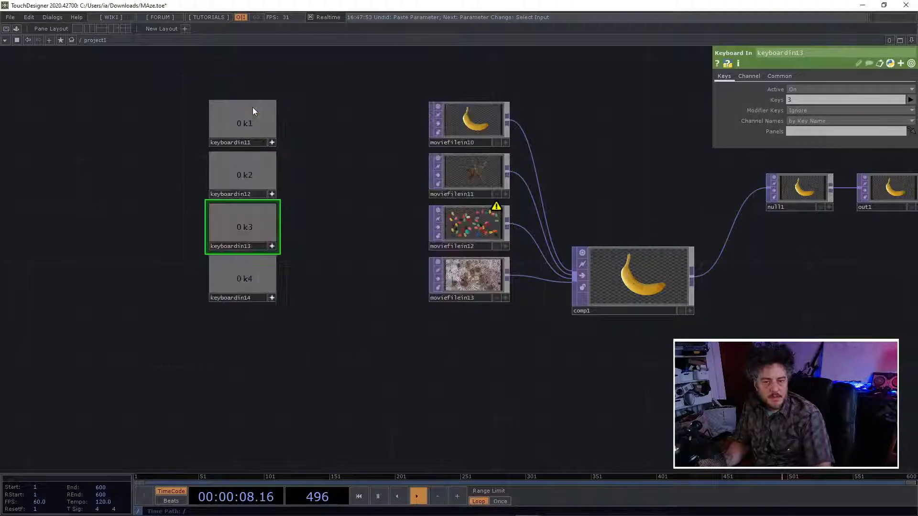
click(252, 107)
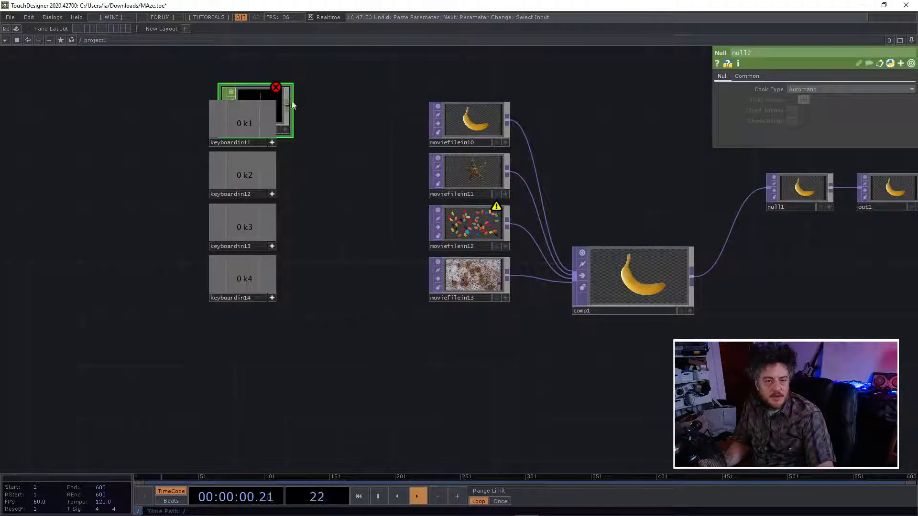
Move the null2 CHOP away from the Keyboard In nodes and delete it
drag(283, 99, 374, 201)
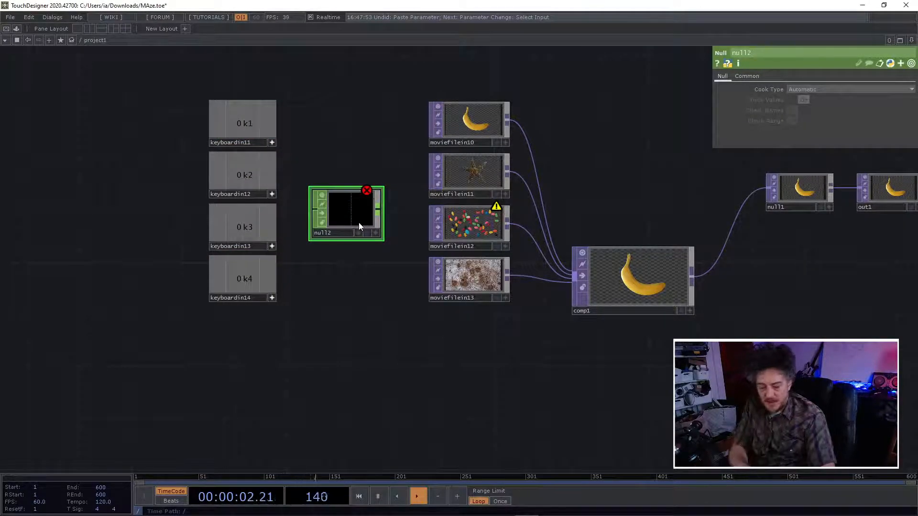
key(Delete)
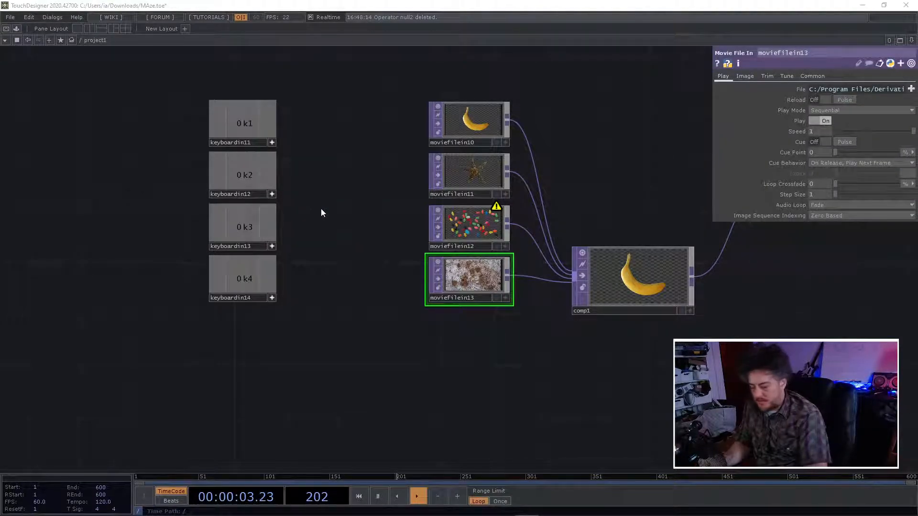
Create a Join CHOP and wire all four Keyboard In nodes, k1 to k4, into it
key(Tab)
text(join)
key(Return)
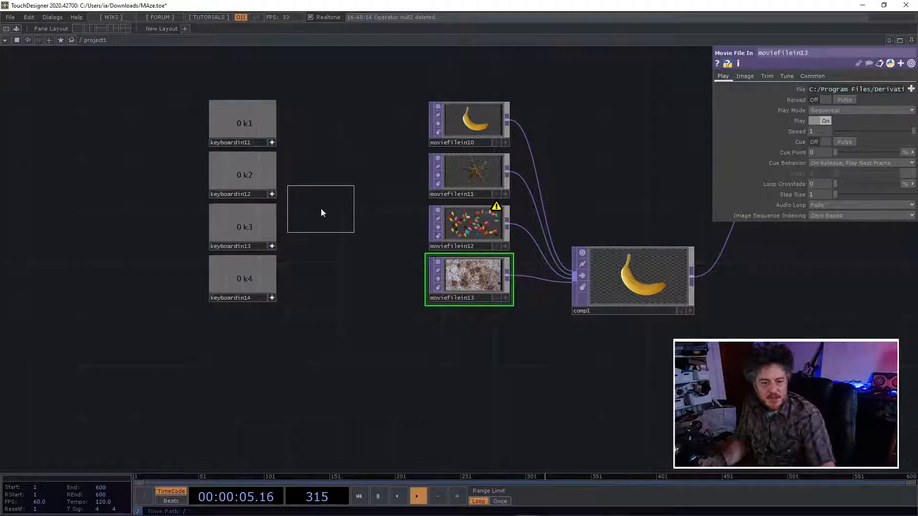
click(320, 208)
mouse_move(315, 114)
right_down()
mouse_move(228, 289)
mouse_move(236, 188)
mouse_move(264, 79)
right_up()
right_drag(28, 61, 266, 272)
drag(279, 120, 304, 202)
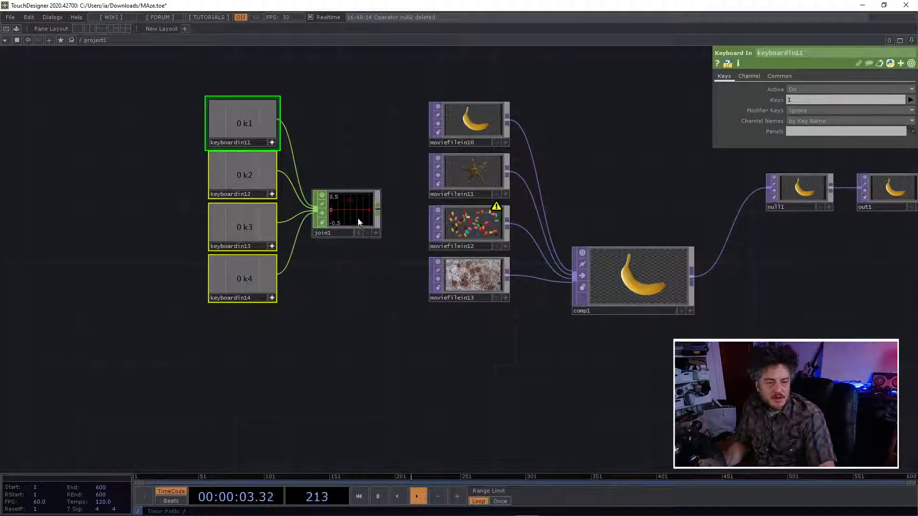
Examine join1's Common, Rotate, Scope and Blend parameters for a way to combine the key channels
click(357, 234)
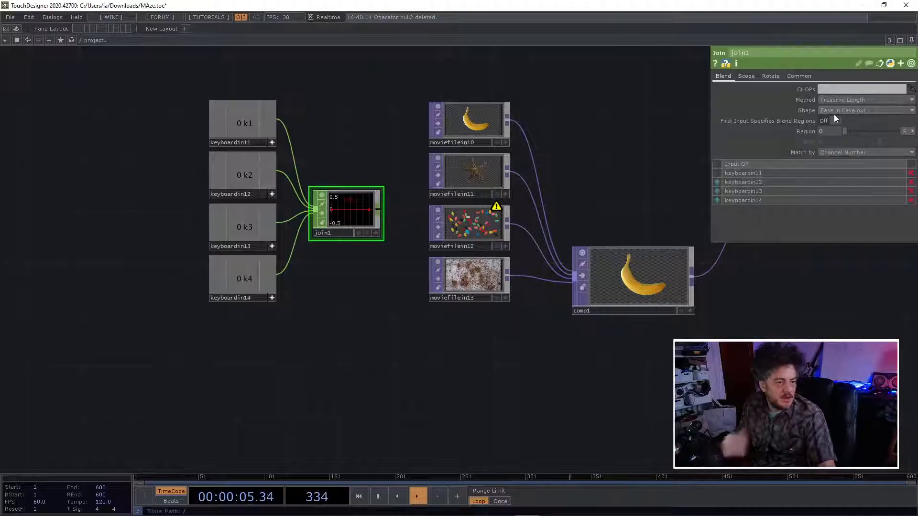
click(797, 76)
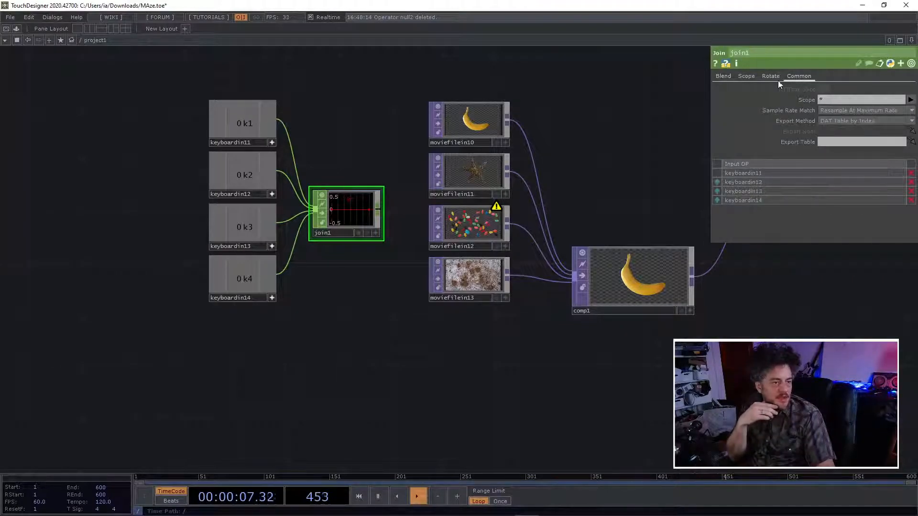
click(775, 79)
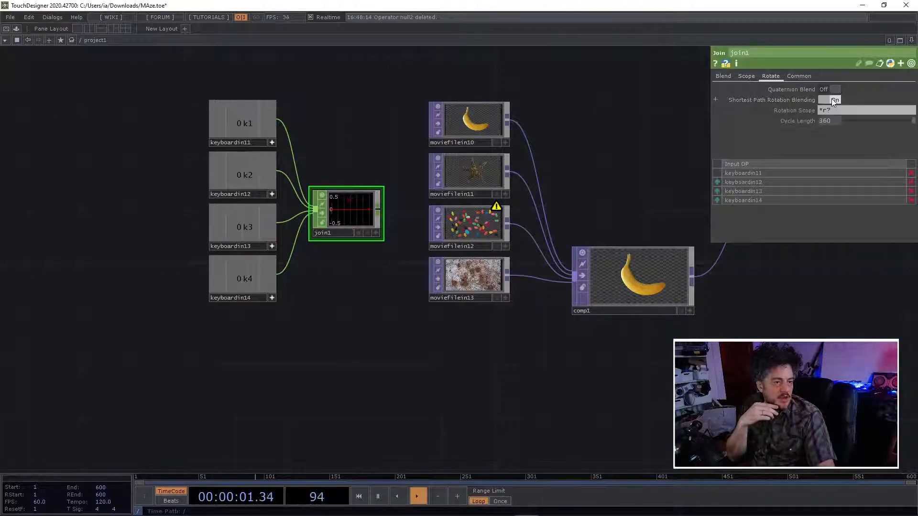
click(749, 79)
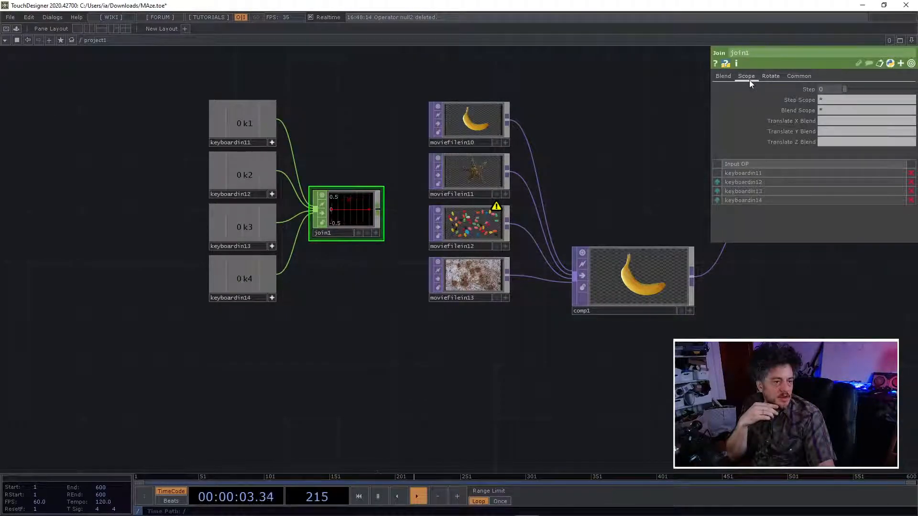
click(724, 79)
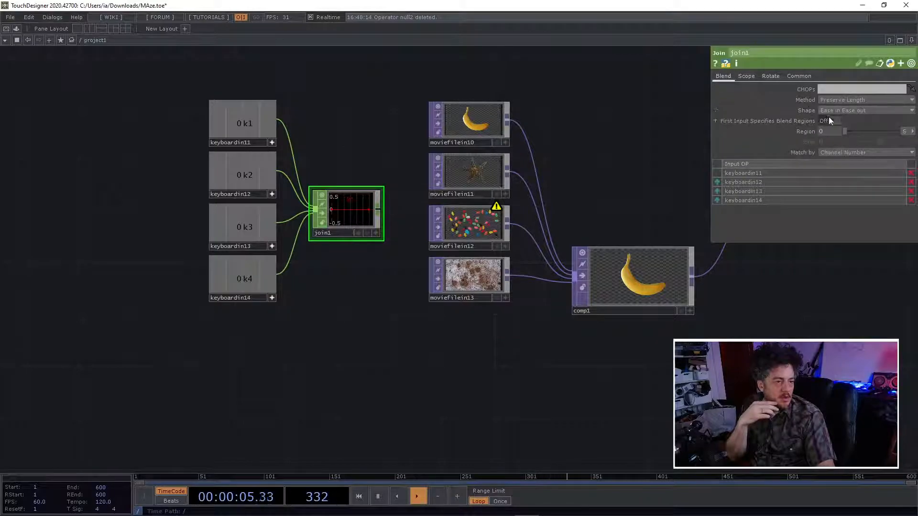
click(841, 153)
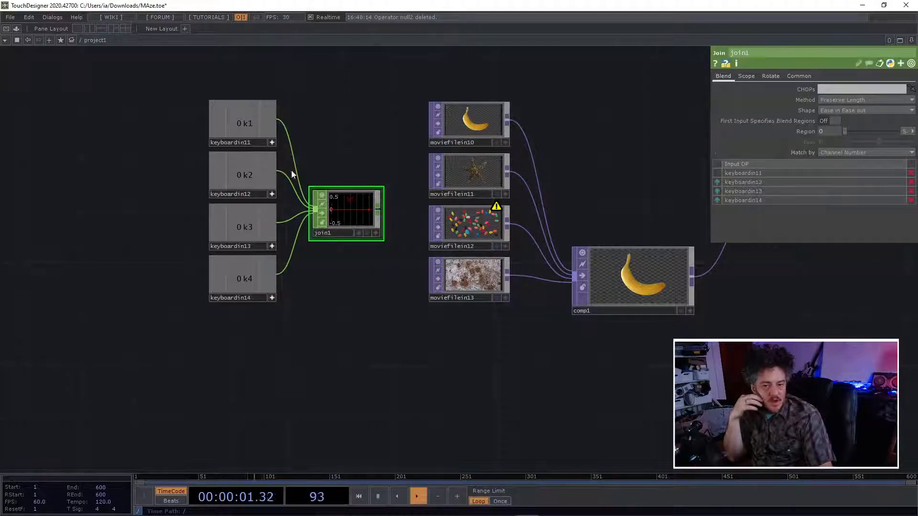
Test the keyboard keys k1 to k4 repeatedly and watch how join1 responds to each one
key(Up)
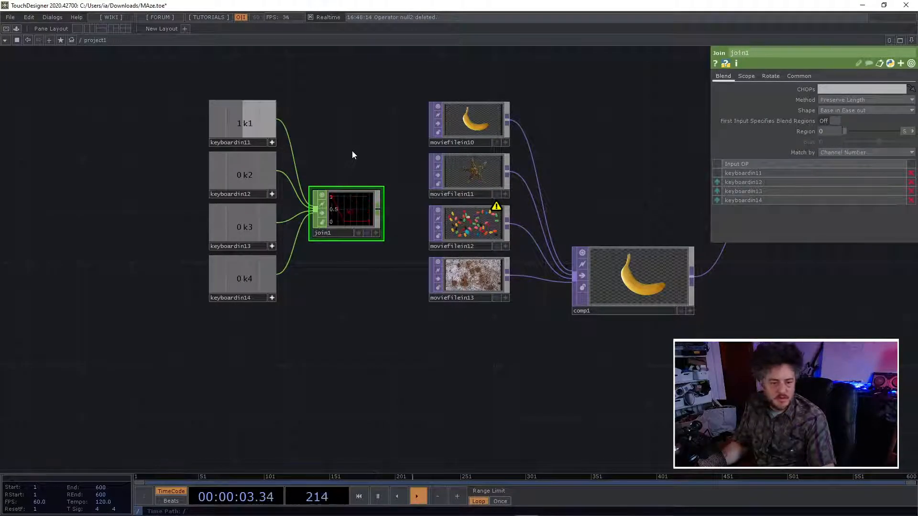
key(Down)
key(Left)
key(Right)
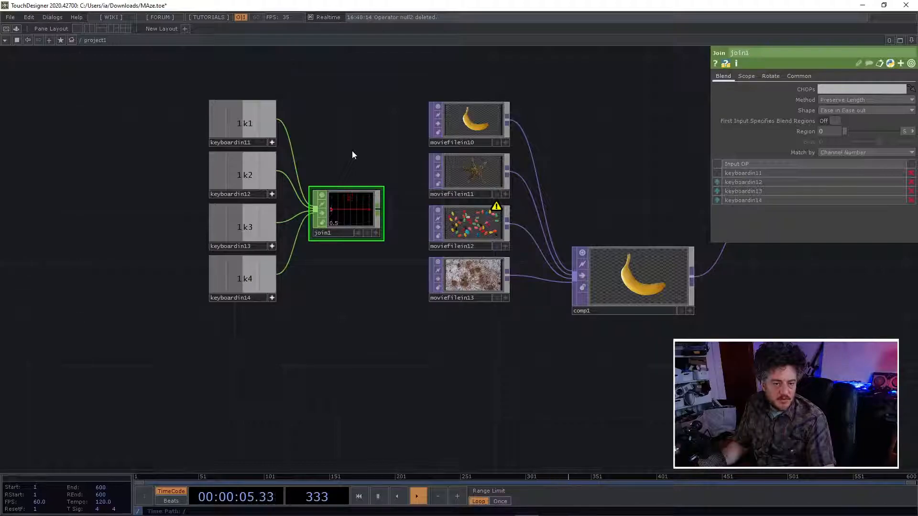
key(Up)
key(Down)
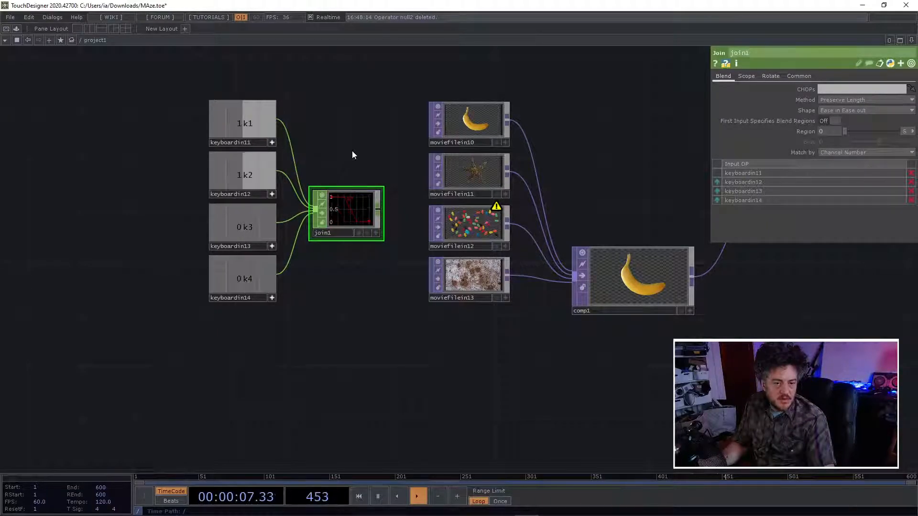
key(Up)
key(Down)
key(Left)
key(Right)
key(Left)
key(Up)
key(Left)
key(Right)
key(Right)
key(Down)
key(Left)
key(Right)
key(Left)
key(Up)
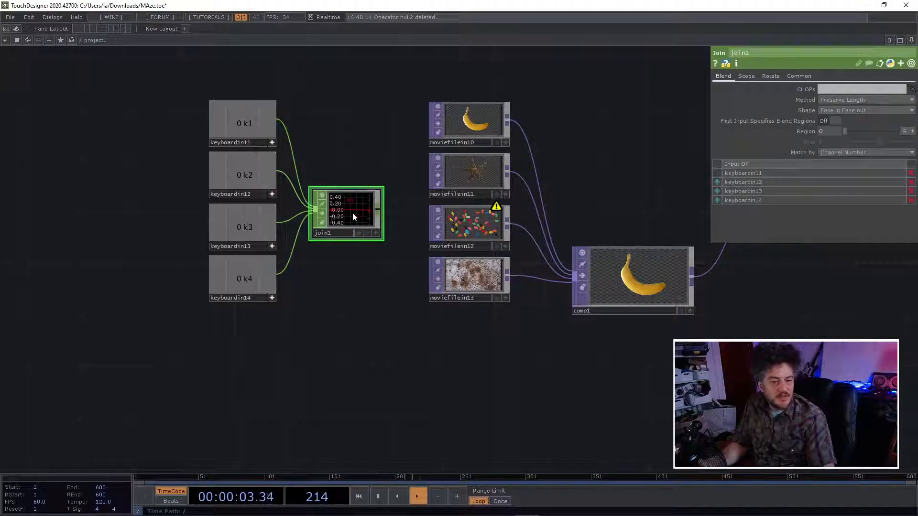
Replace join1 with a Math CHOP and wire all four Keyboard In nodes into it
key(Delete)
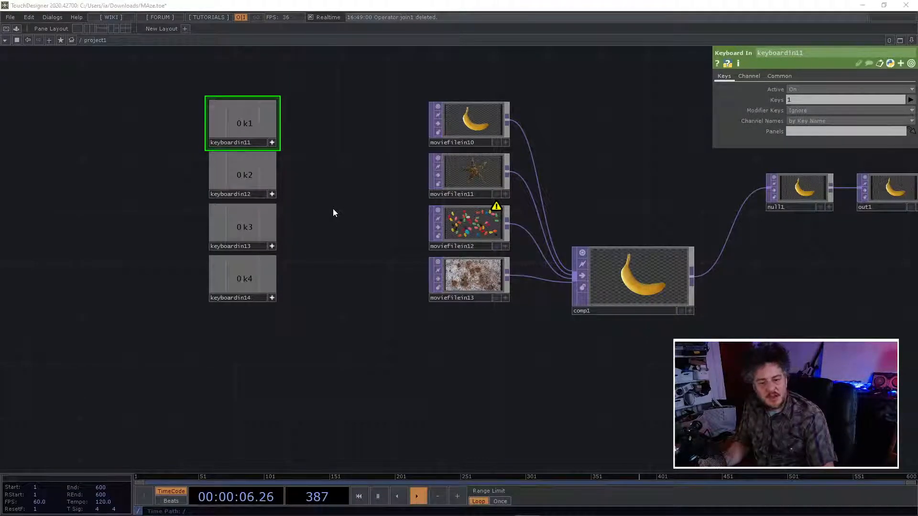
key(Tab)
text(ma)
key(Return)
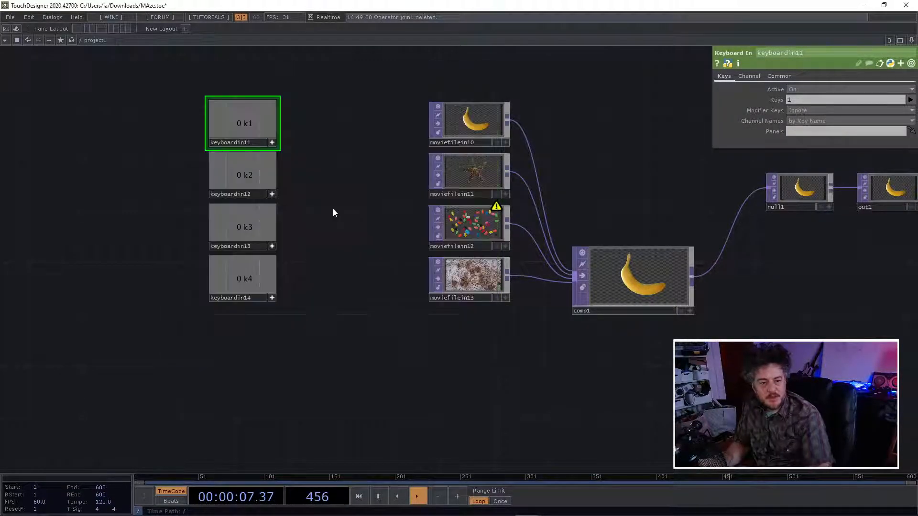
click(333, 208)
drag(278, 117, 301, 208)
drag(278, 175, 302, 216)
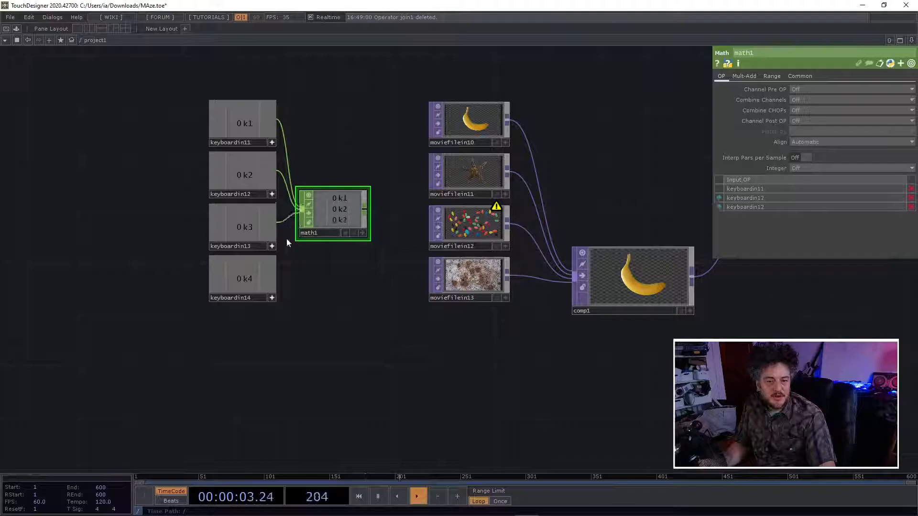
drag(278, 276, 297, 224)
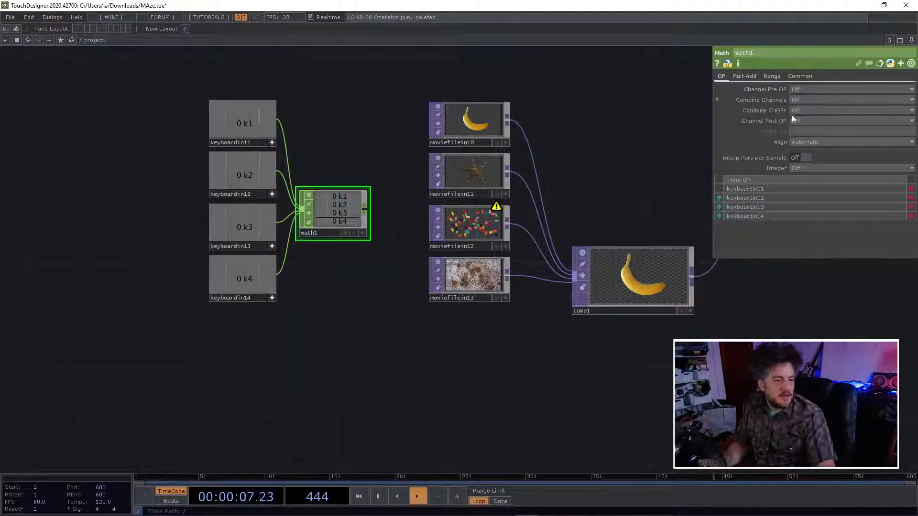
Set math1's Combine CHOPs to Add and test the combined channel with keys 1 to 4
click(808, 111)
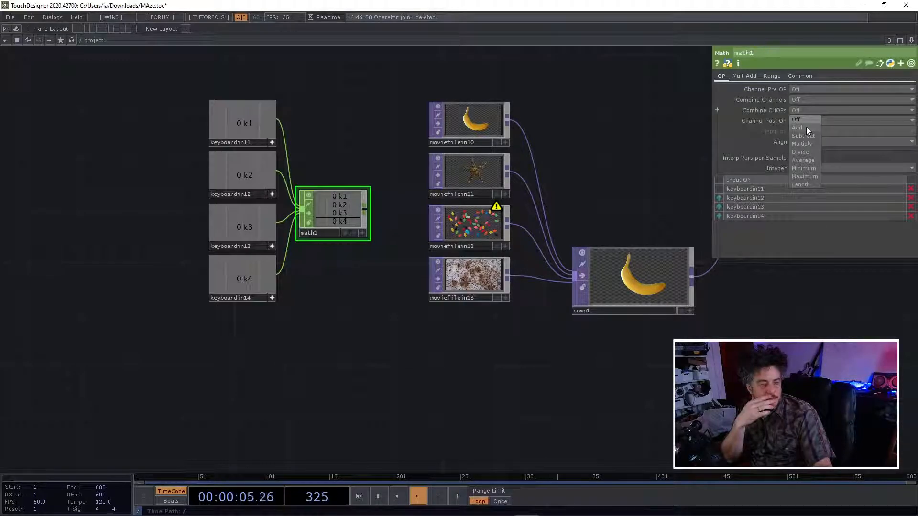
click(806, 127)
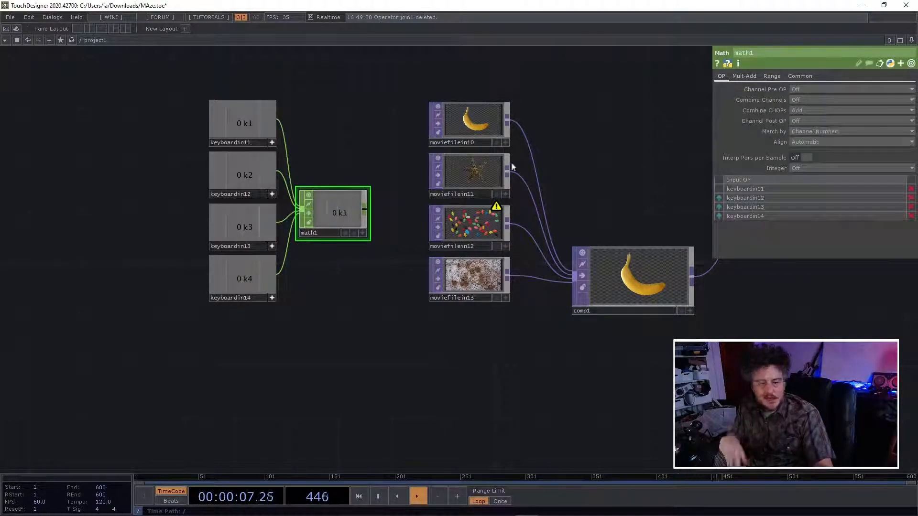
key(1)
key(2)
key(3)
key(4)
key(1)
key(2)
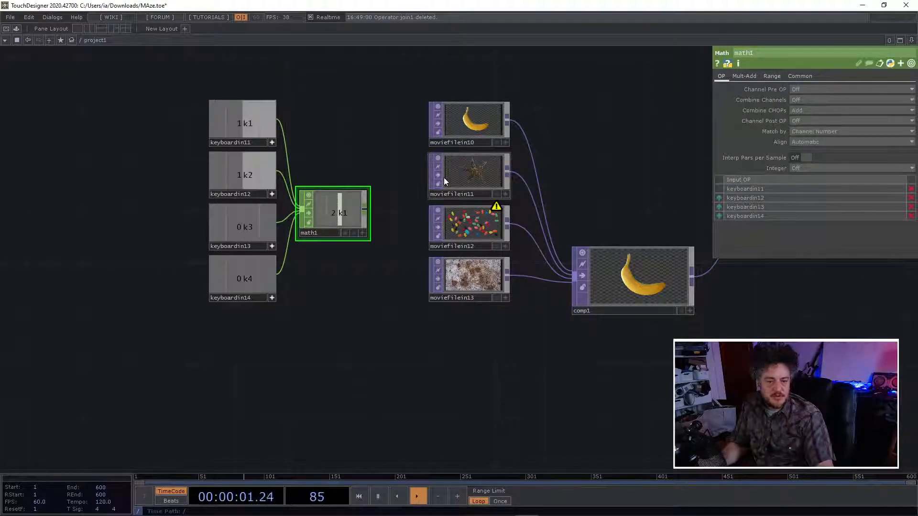
key(3)
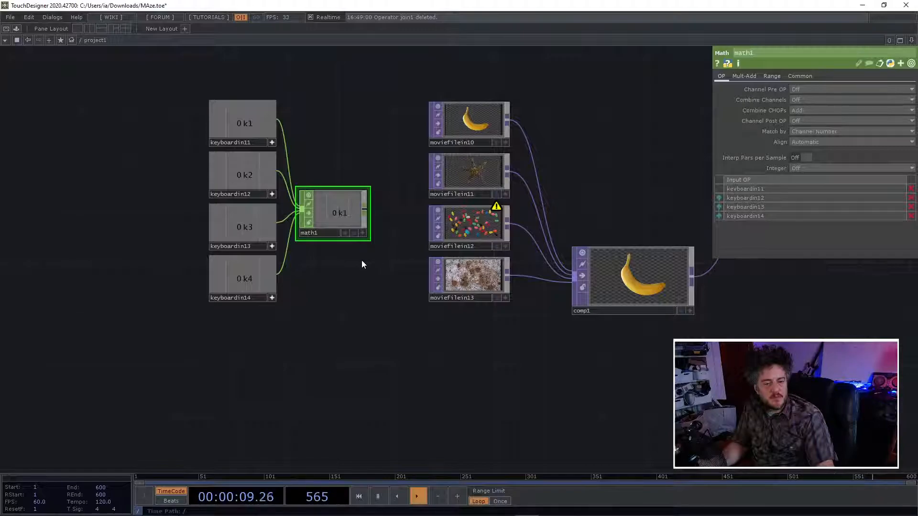
Test keys 1 to 4 in sequence against the Math CHOP's output, and delete math1
key(1)
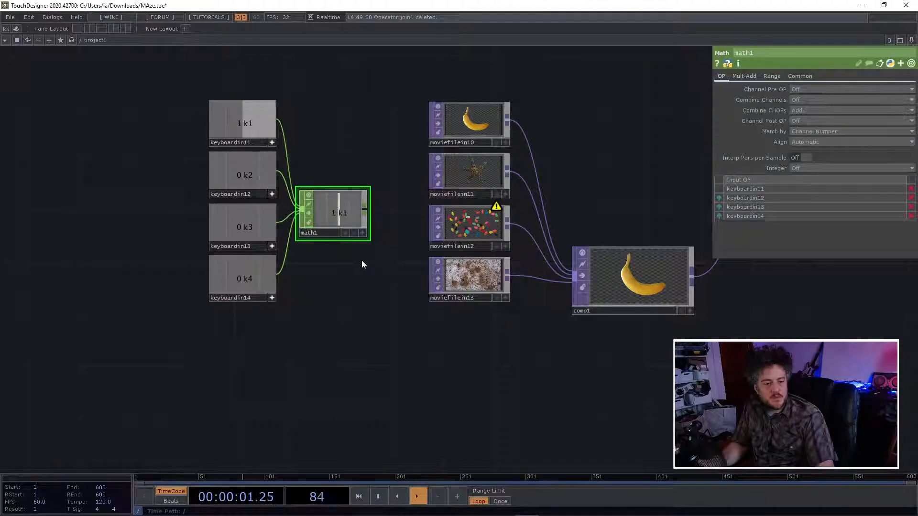
key(2)
key(3)
key(4)
key(1)
key(2)
key(3)
key(4)
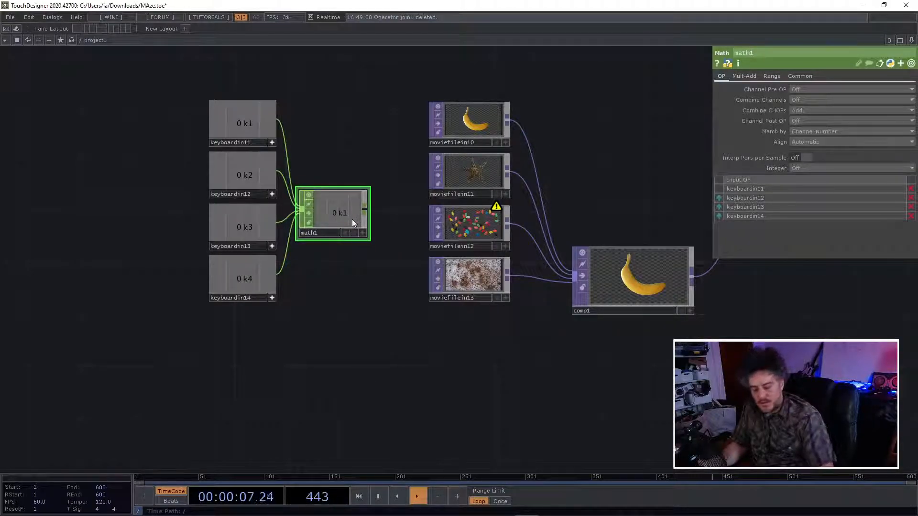
key(Delete)
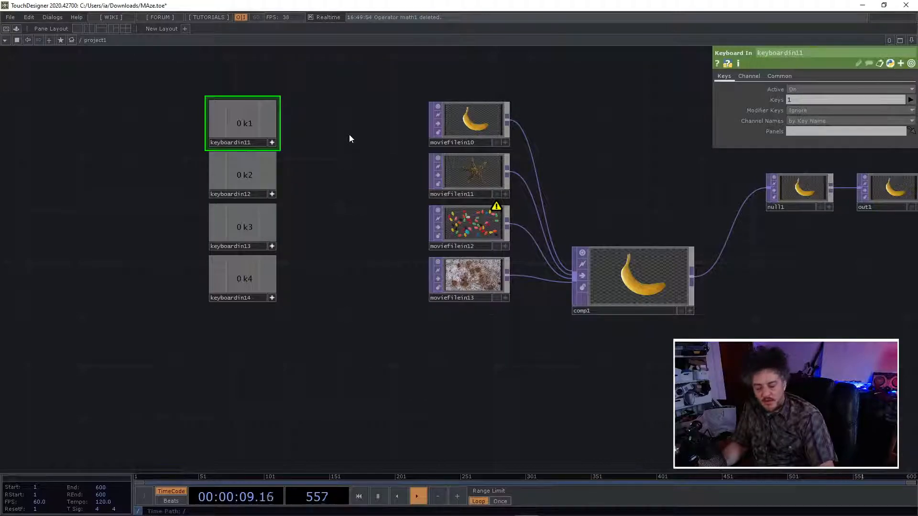
Check the separate Keyboard In nodes with keys 1, 2 and 4
key(1)
key(2)
key(4)
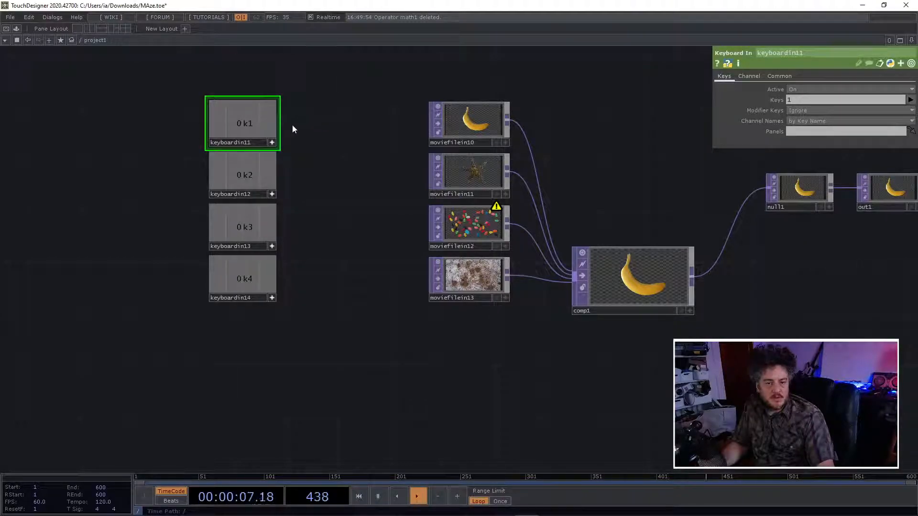
key(1)
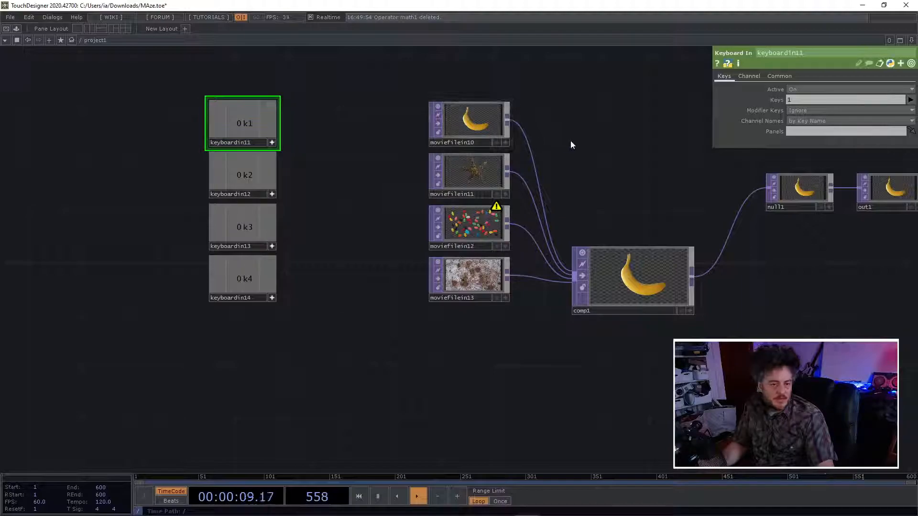
Move null1 and out1 together into line with comp1's output
drag(578, 205, 417, 229)
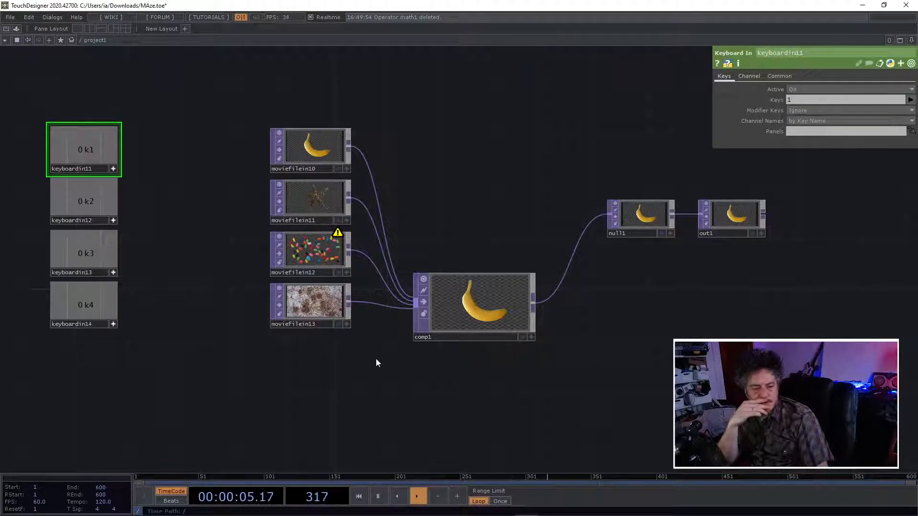
drag(640, 263, 706, 308)
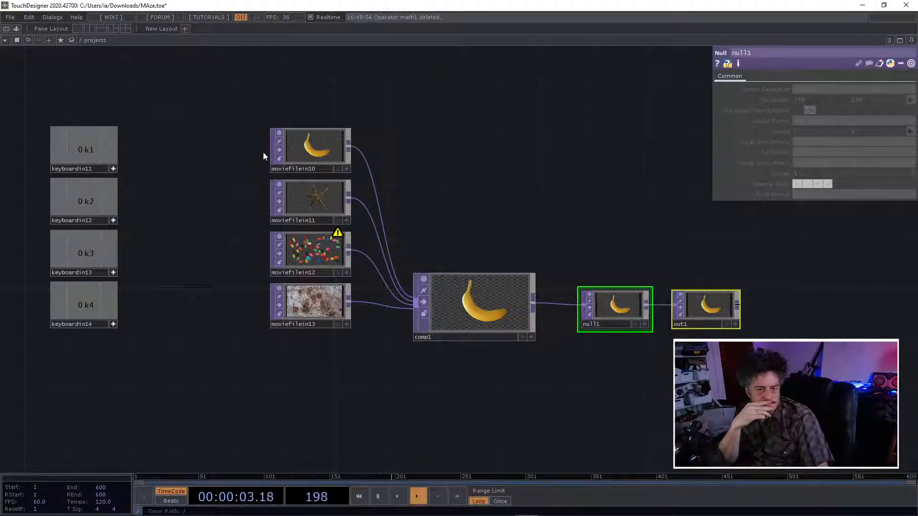
Add a Rename CHOP connected to the output of keyboardin11 and place it beside the Keyboard In nodes
right_click(120, 146)
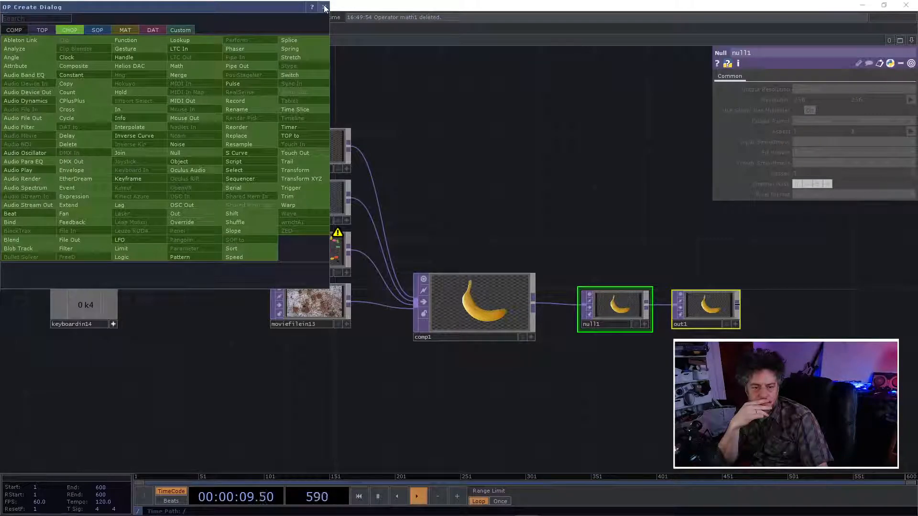
click(261, 106)
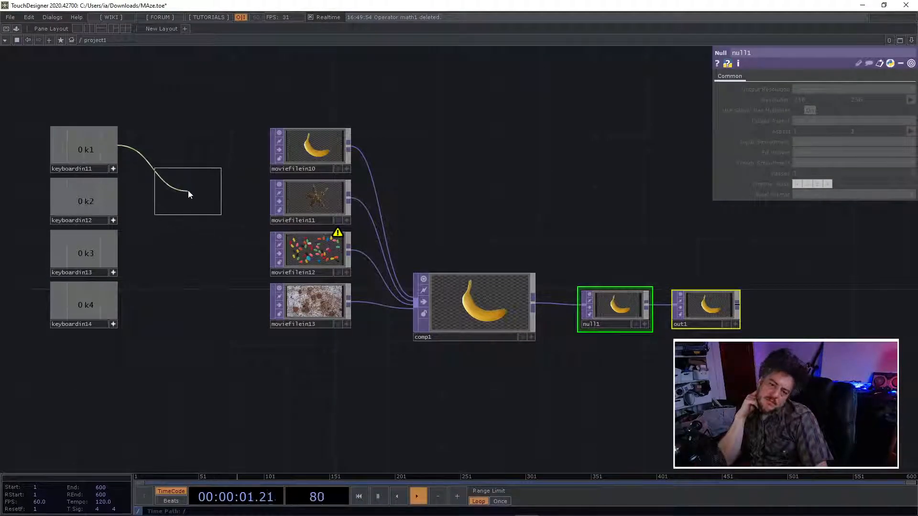
click(188, 189)
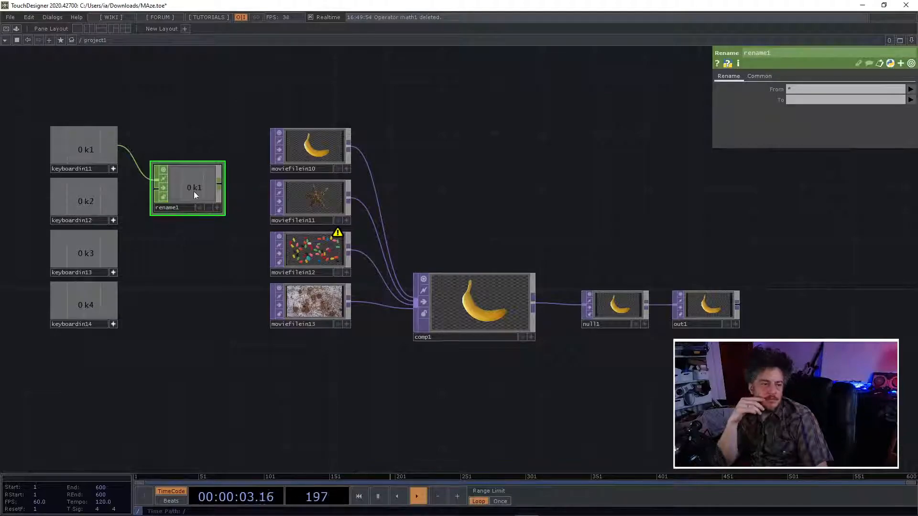
Set the From channel of the Rename CHOP rename1 to k1
click(910, 90)
click(910, 100)
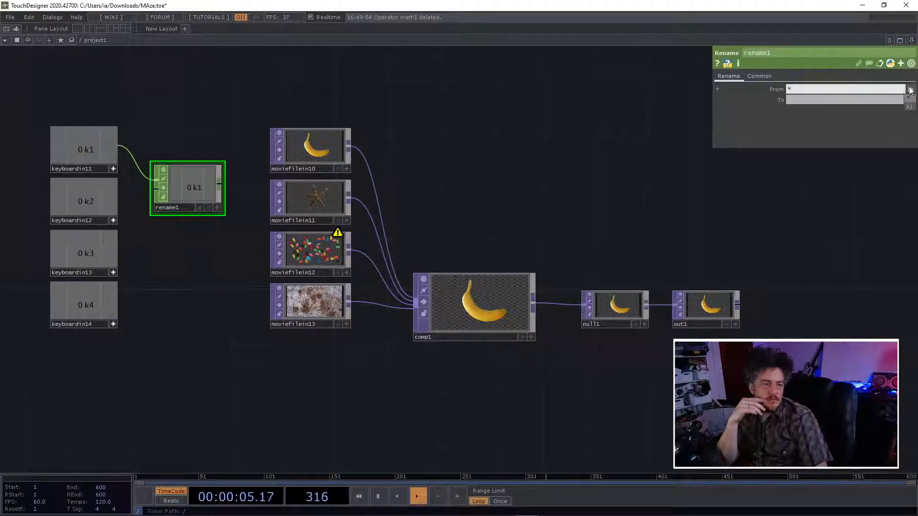
click(822, 101)
drag(795, 90, 776, 93)
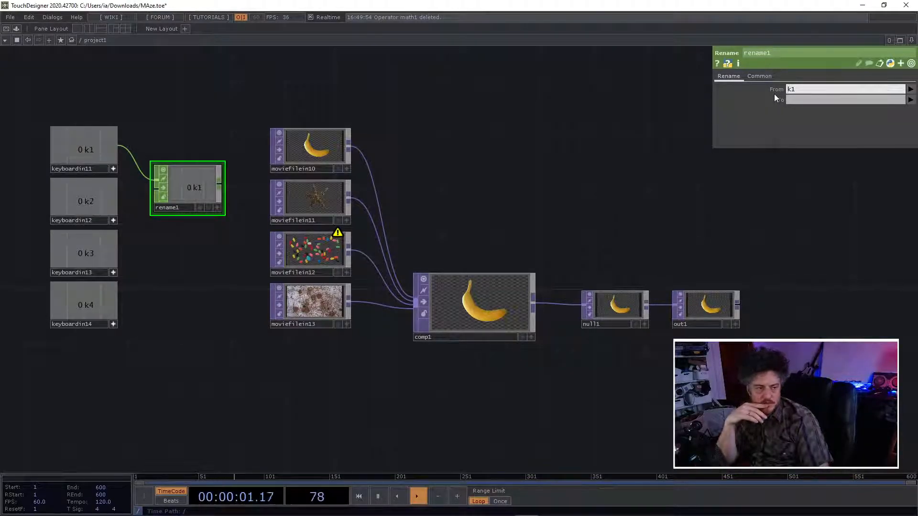
key(BackSpace)
click(805, 101)
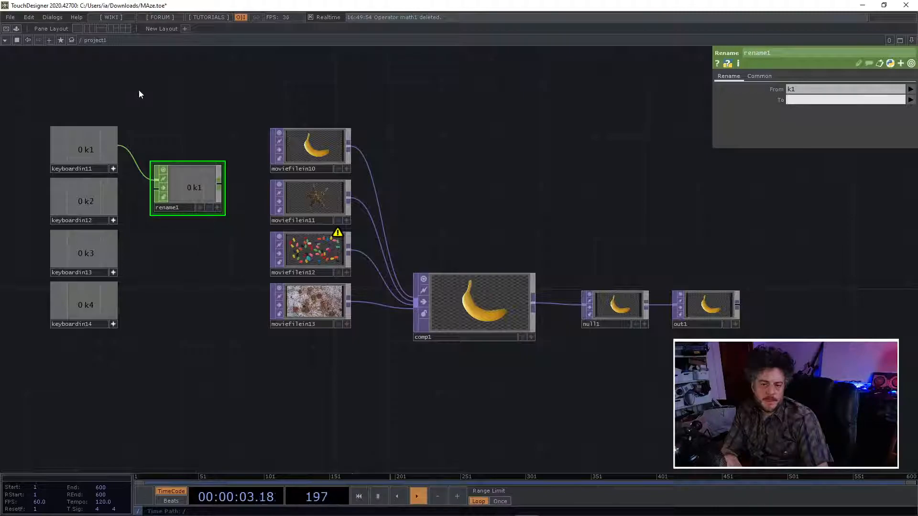
Delete the four Keyboard In CHOPs and rename1, and place a Keyboard In DAT beside the image nodes
drag(56, 96, 162, 333)
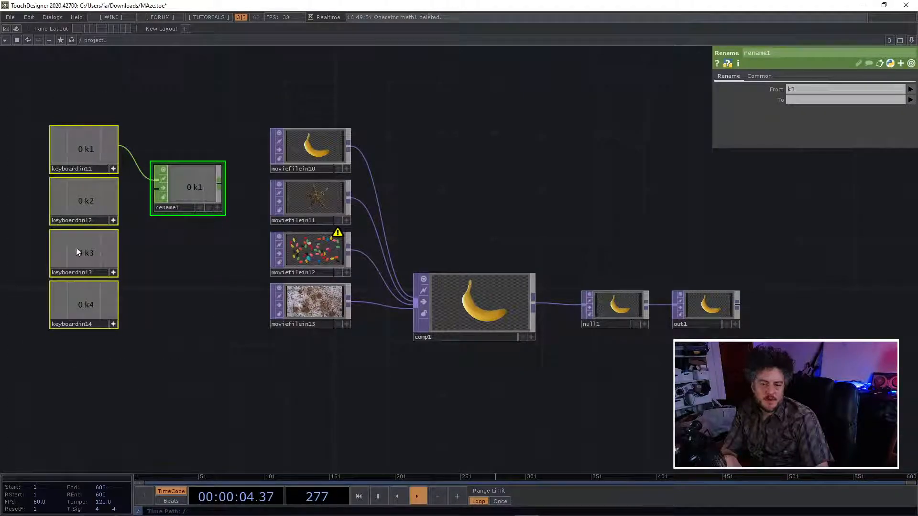
key(Delete)
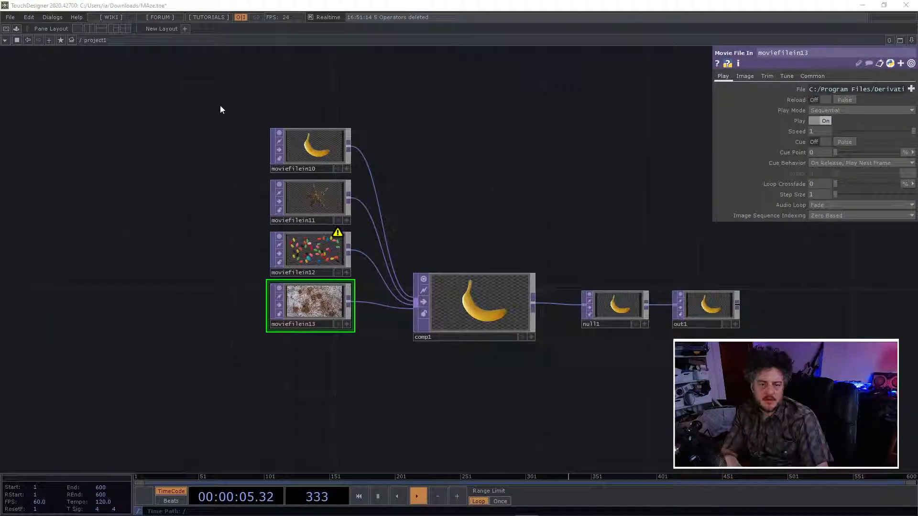
key(Tab)
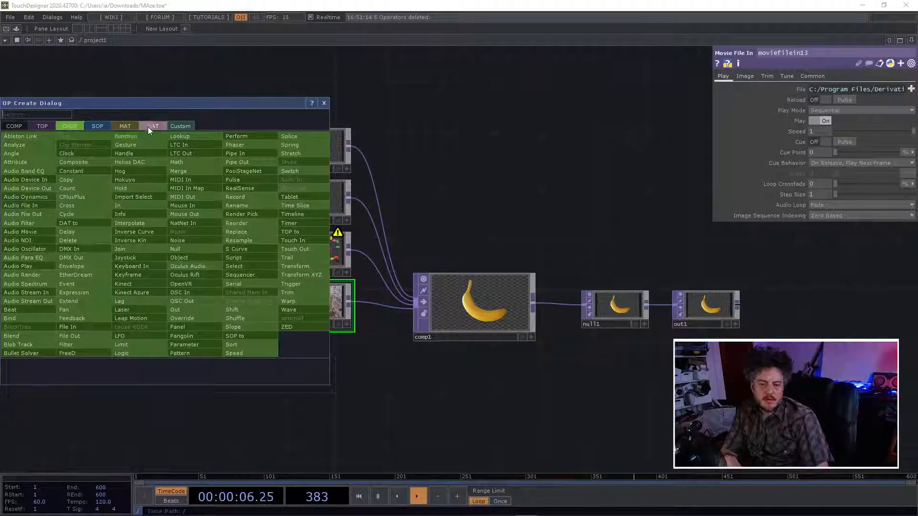
click(152, 126)
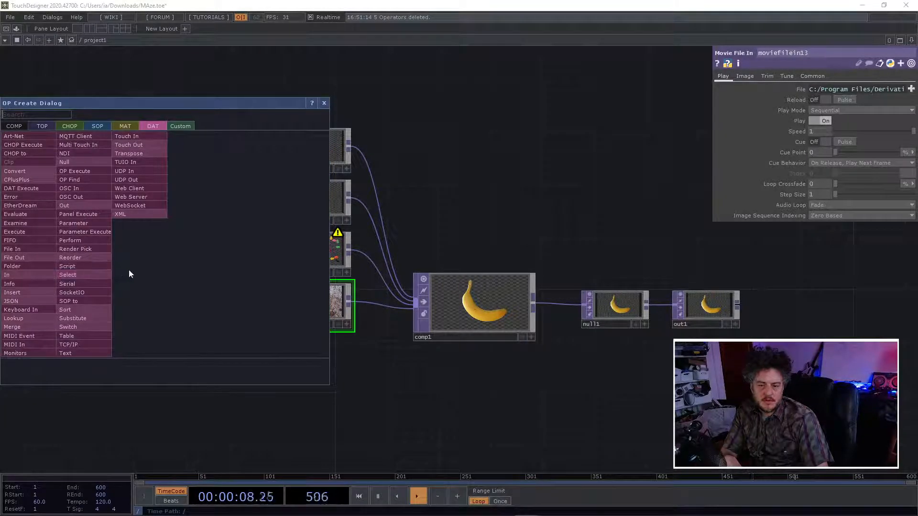
key(Escape)
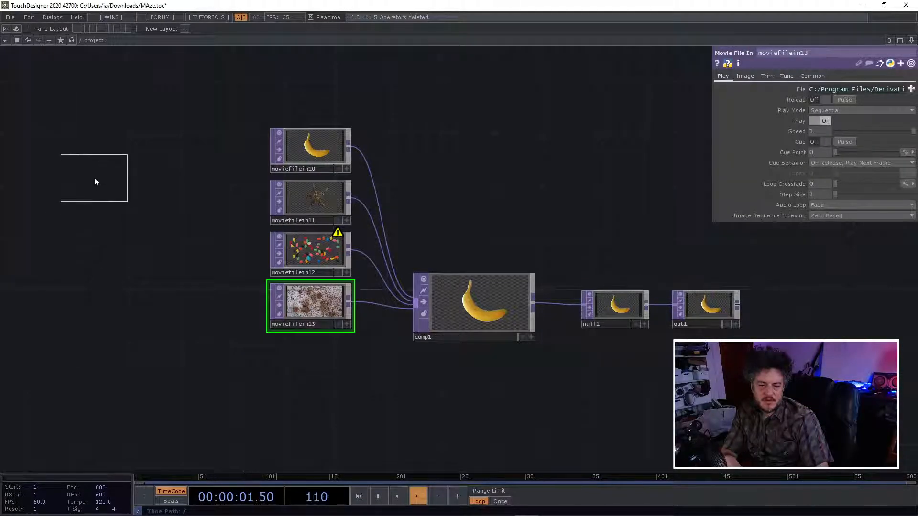
click(94, 180)
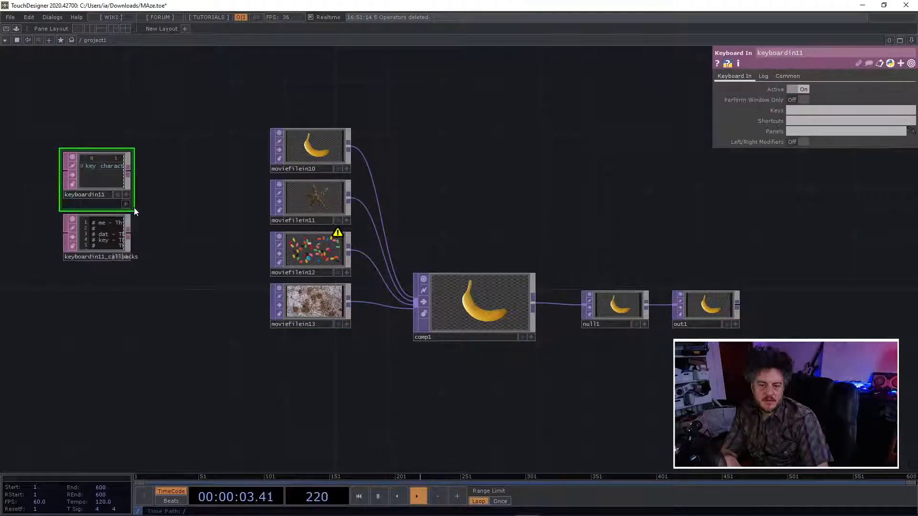
Enlarge the Keyboard In DAT to show its table columns, and move its callbacks DAT below it
drag(129, 195, 231, 254)
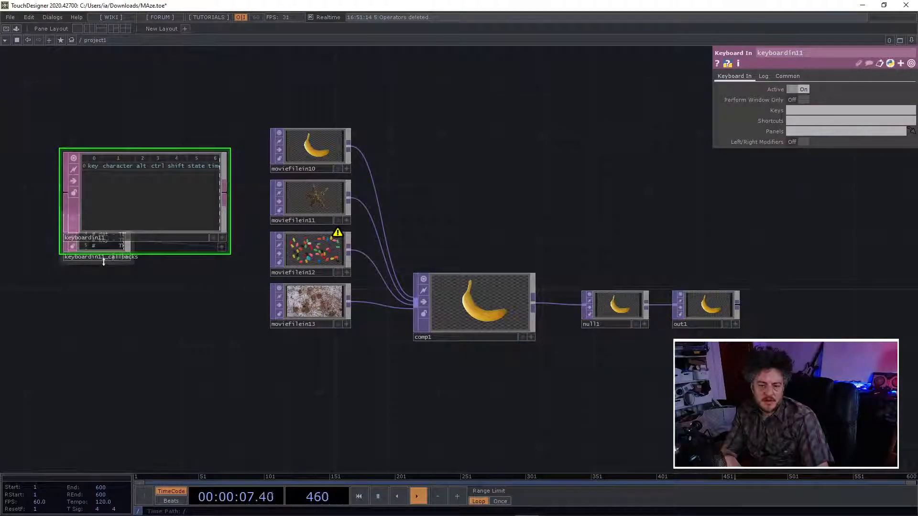
drag(103, 257, 105, 341)
key(Delete)
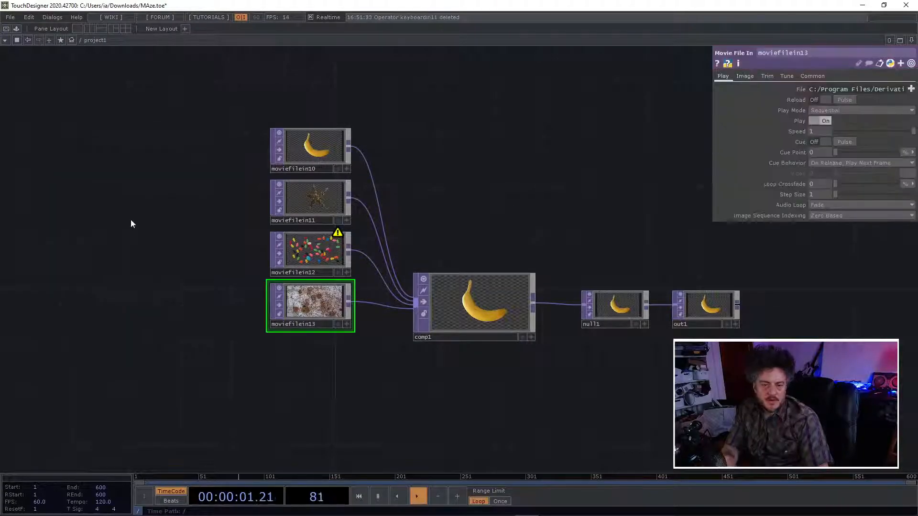
key(ctrl+z)
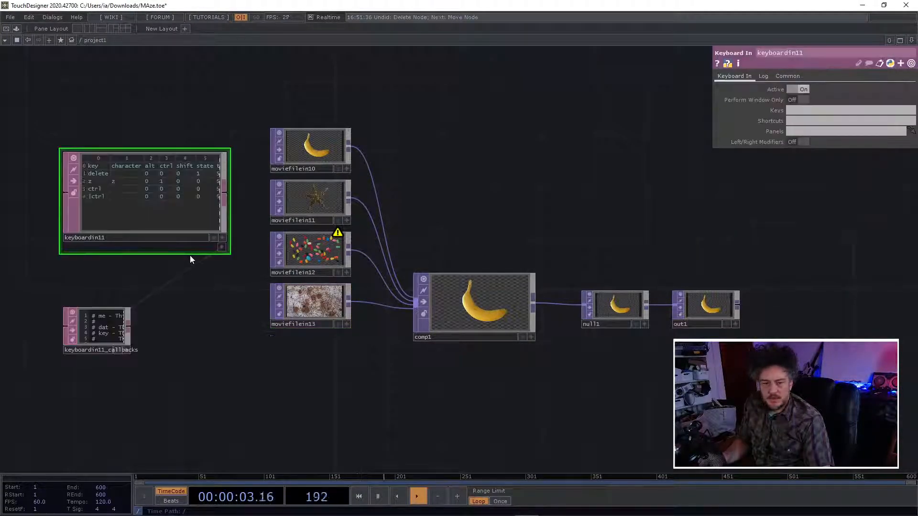
Test letter keys against the Keyboard In DAT and examine the key, character and state columns
key(h)
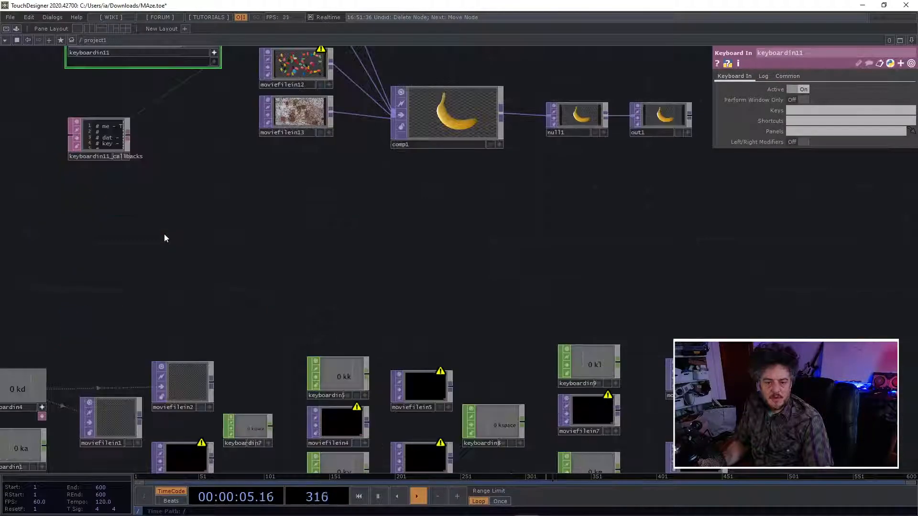
drag(177, 228, 184, 344)
drag(200, 287, 192, 321)
scroll(196, 305, down, 3)
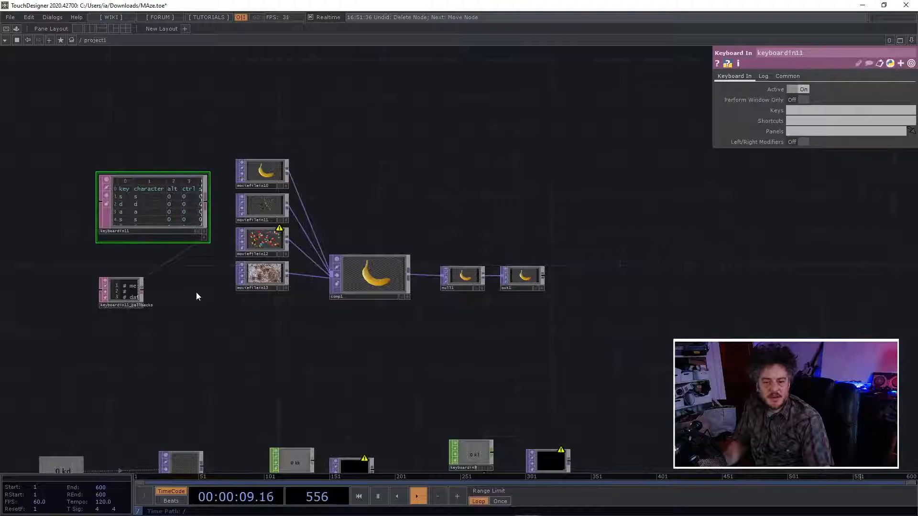
key(h)
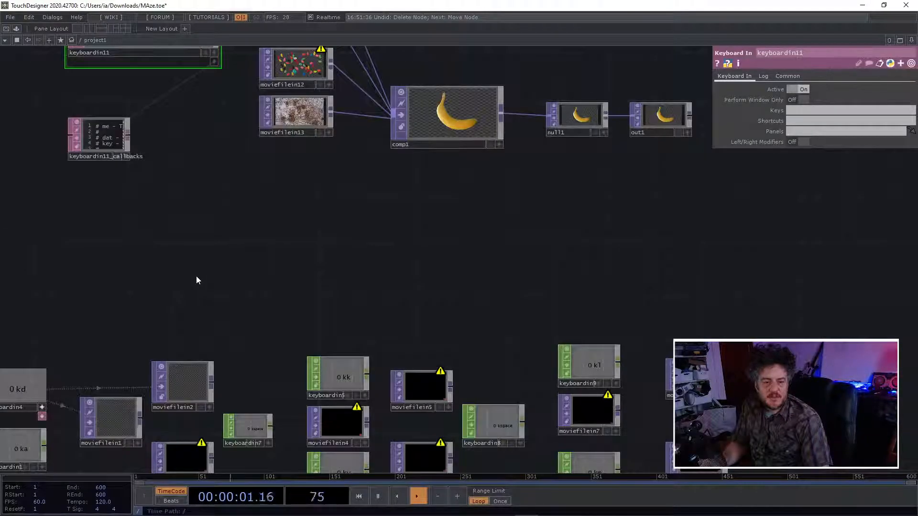
drag(211, 227, 254, 381)
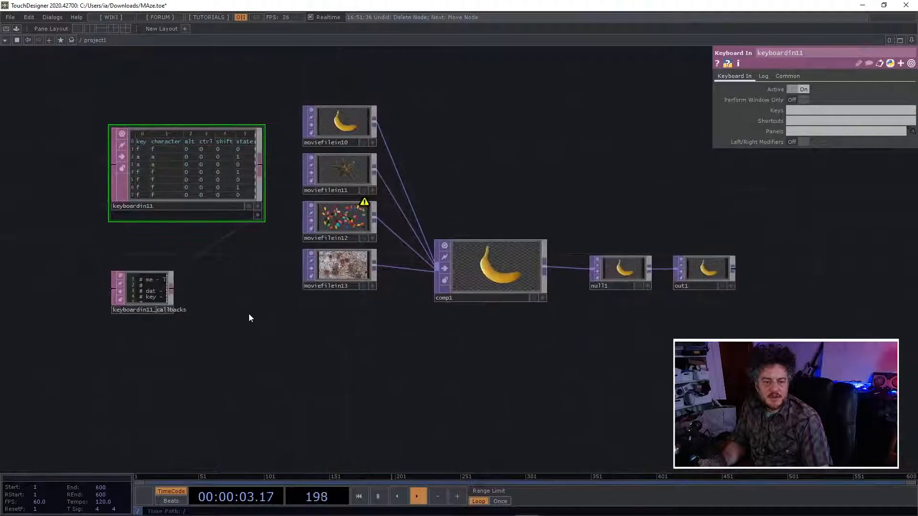
drag(246, 321, 188, 391)
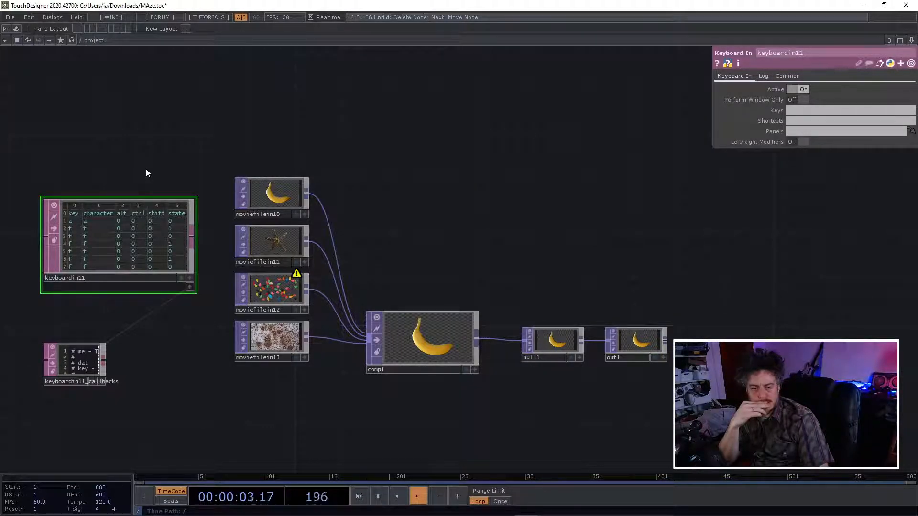
Delete the Keyboard In DAT together with its callbacks DAT
drag(139, 149, 85, 443)
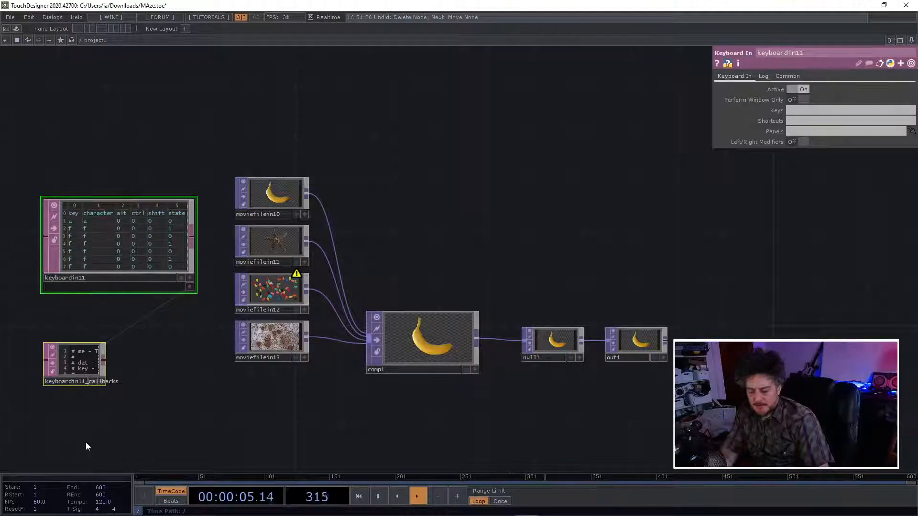
key(Delete)
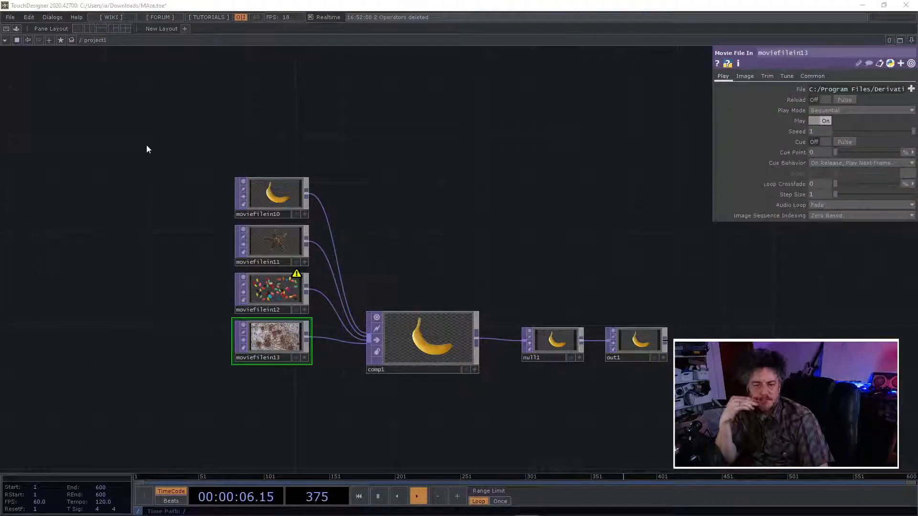
key(Tab)
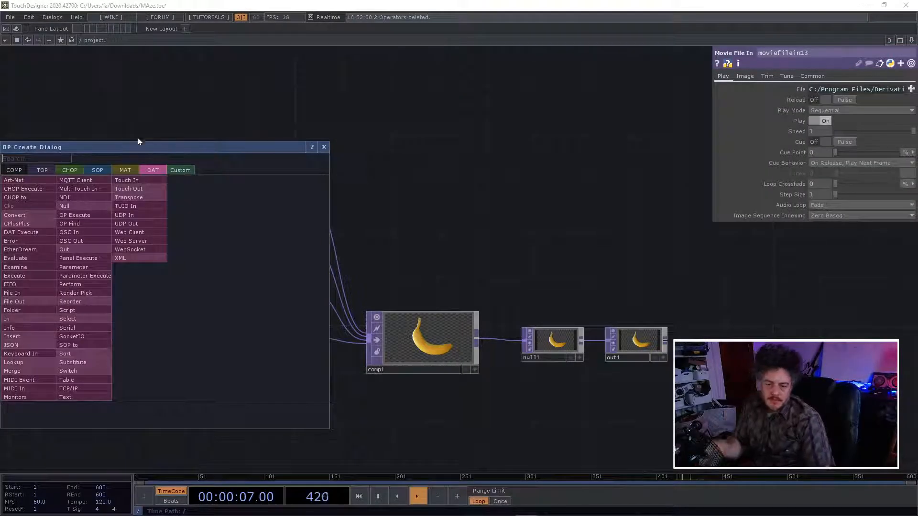
key(Escape)
Undo the Keyboard In DAT changes step by step to restore the four Keyboard In CHOPs and rename1
key(ctrl+z)
key(ctrl+z)
key(ctrl+z)
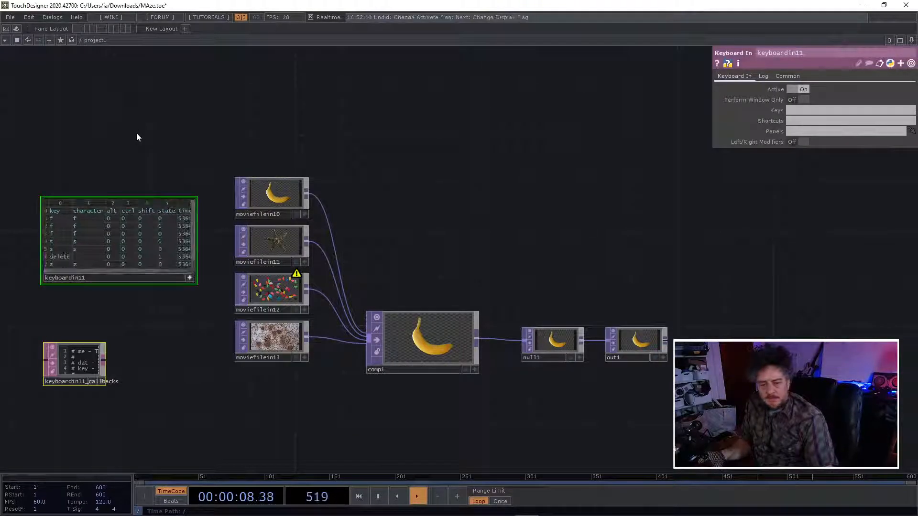
key(ctrl+z)
key(ctrl+z)
key(ctrl+z)
key(ctrl+z)
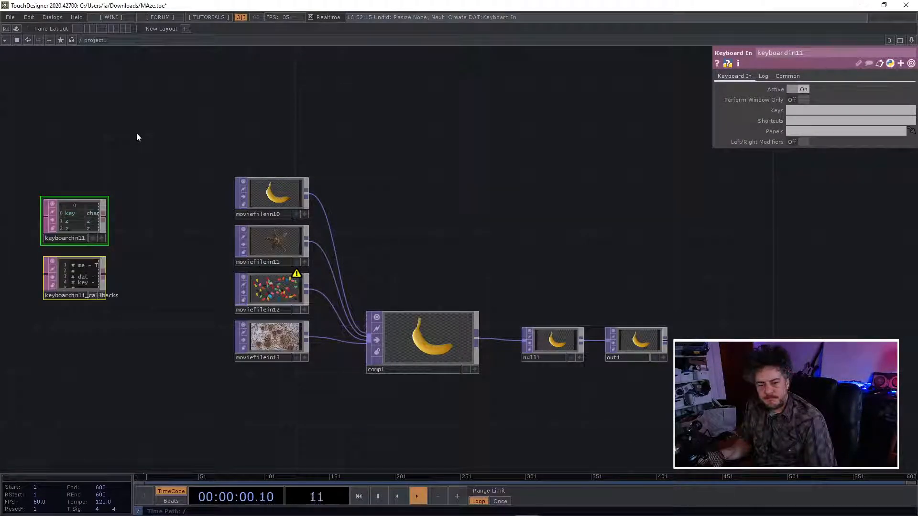
Delete the Rename CHOP rename1 from beside the Keyboard In CHOPs
drag(160, 147, 177, 326)
key(Delete)
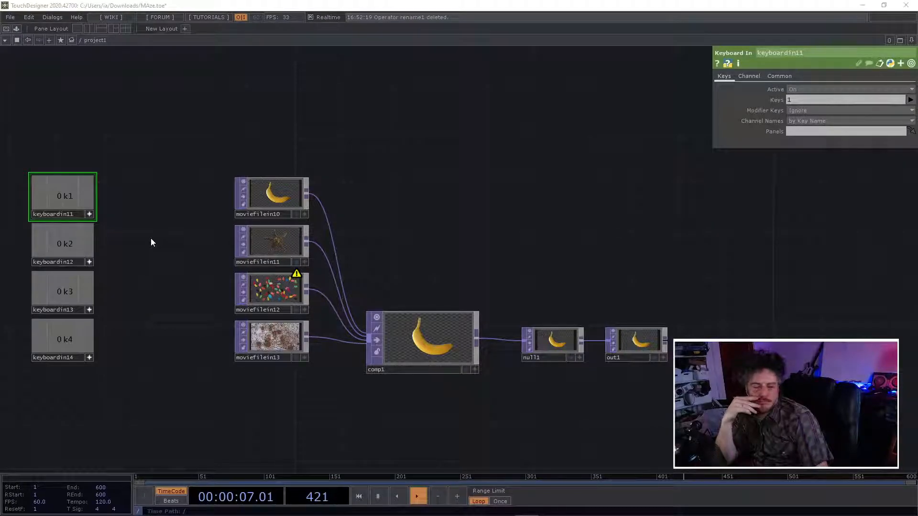
Try a Constant CHOP between the Keyboard In CHOPs and the image nodes, and remove it
key(Tab)
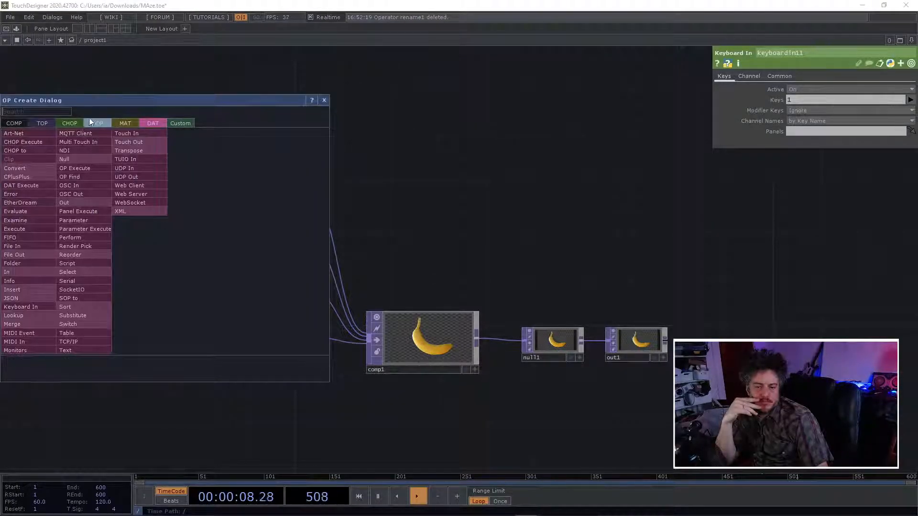
click(70, 123)
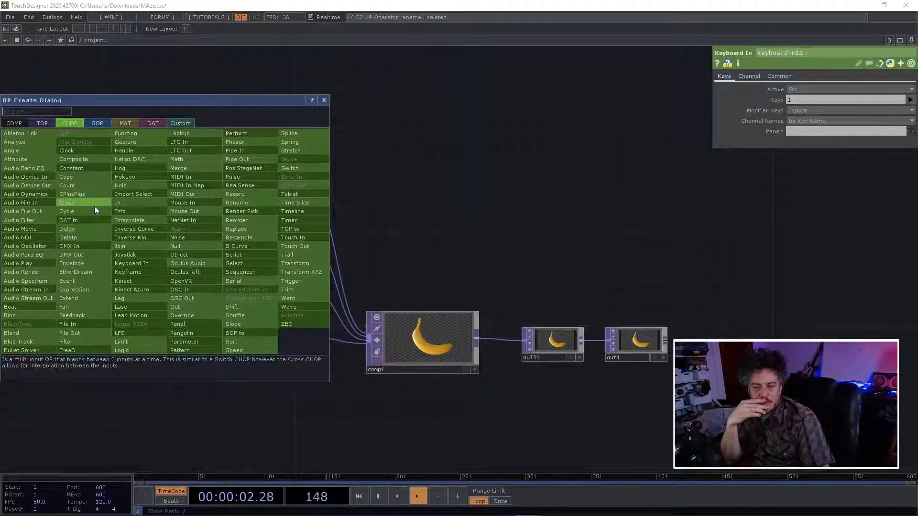
click(91, 168)
click(161, 274)
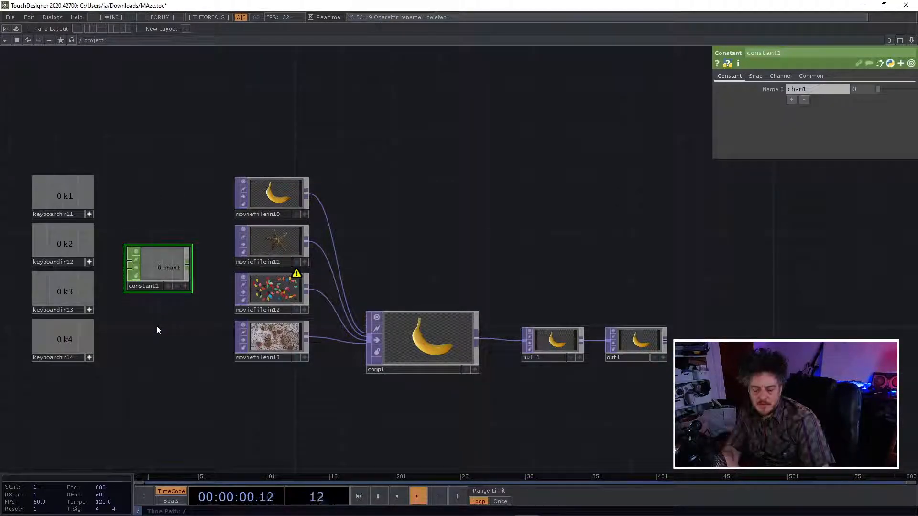
key(Delete)
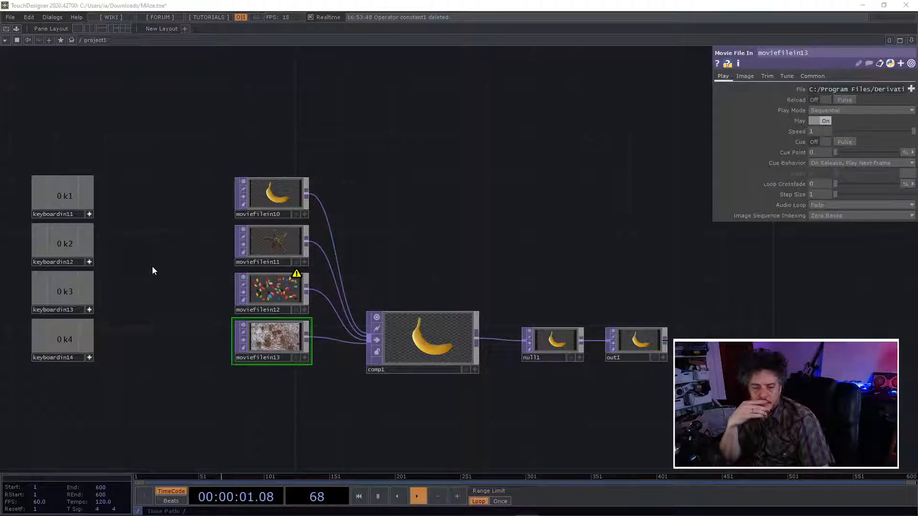
key(Tab)
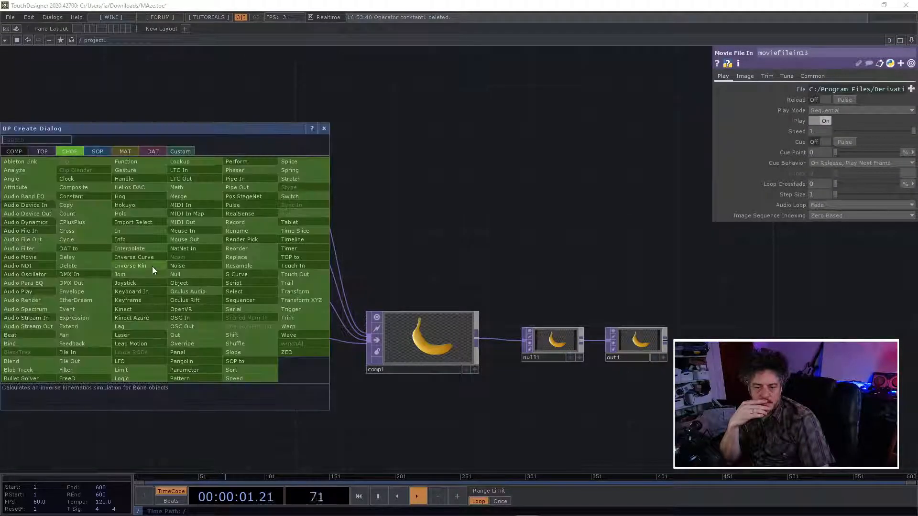
click(324, 131)
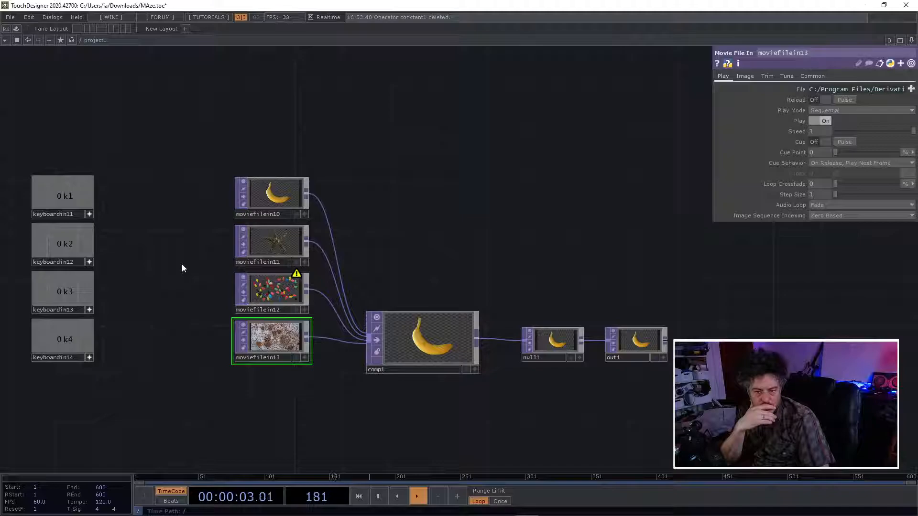
Examine the four Keyboard In CHOPs alongside the Movie File In nodes feeding comp1
scroll(181, 264, up, 2)
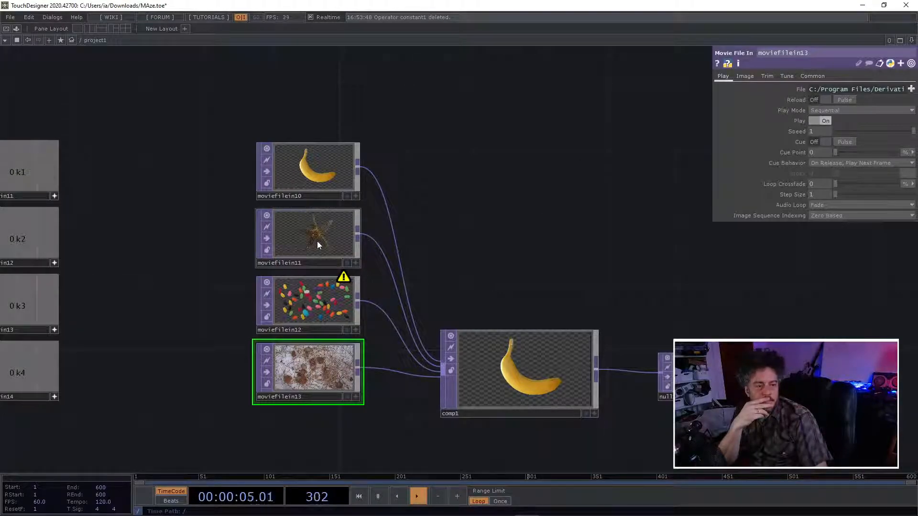
drag(163, 210, 271, 214)
drag(127, 171, 188, 172)
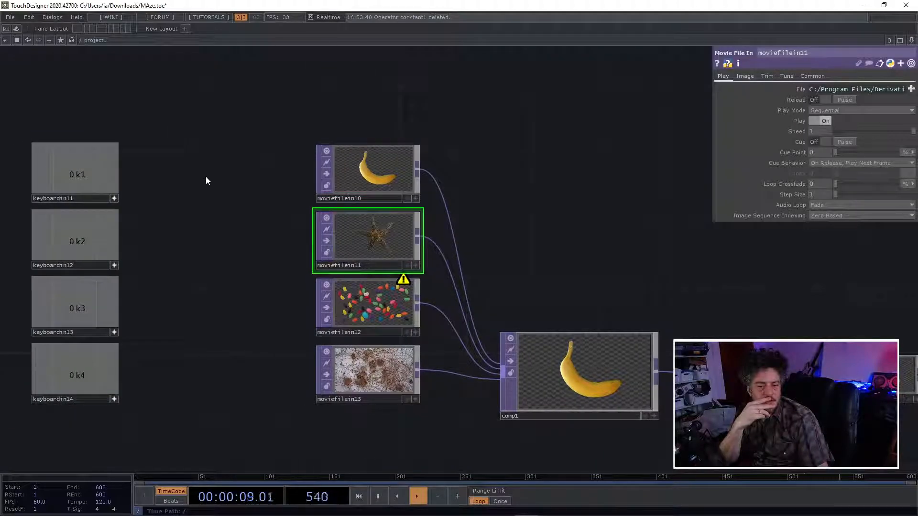
scroll(233, 193, down, 3)
scroll(233, 194, up, 1)
scroll(233, 194, down, 6)
drag(247, 286, 256, 196)
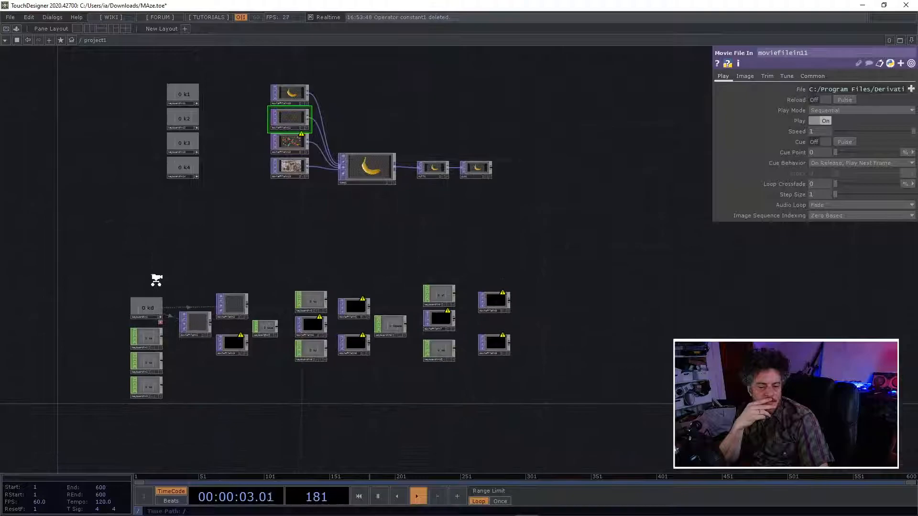
Examine how keyboardin4 links to the Movie File In nodes in the lower network, and inspect moviefilein3 up close
scroll(156, 280, up, 4)
drag(201, 277, 388, 97)
scroll(296, 192, up, 1)
scroll(295, 192, up, 3)
drag(361, 201, 376, 142)
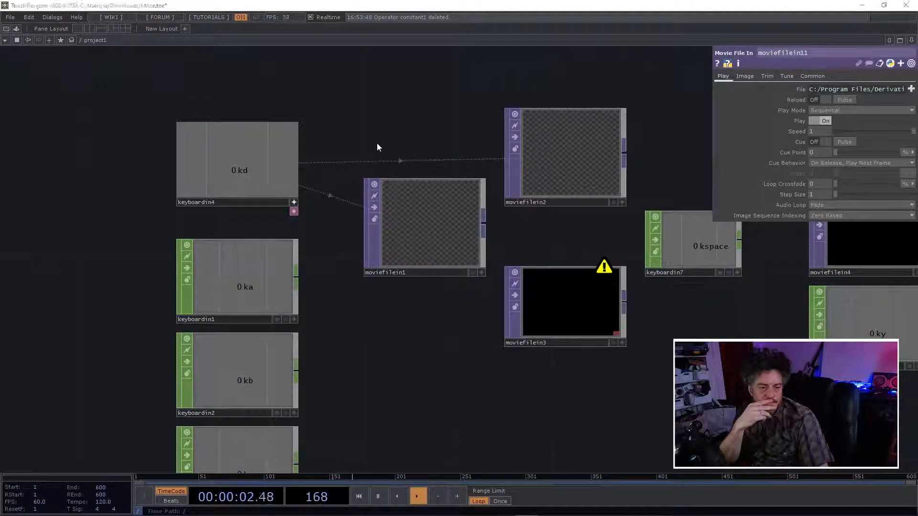
key(Tab)
click(573, 318)
scroll(574, 317, up, 4)
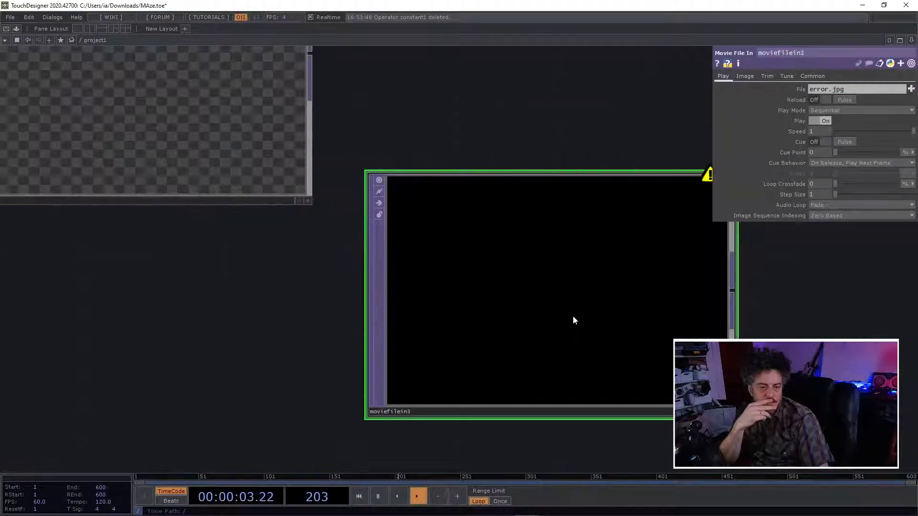
scroll(562, 311, up, 2)
scroll(551, 306, up, 3)
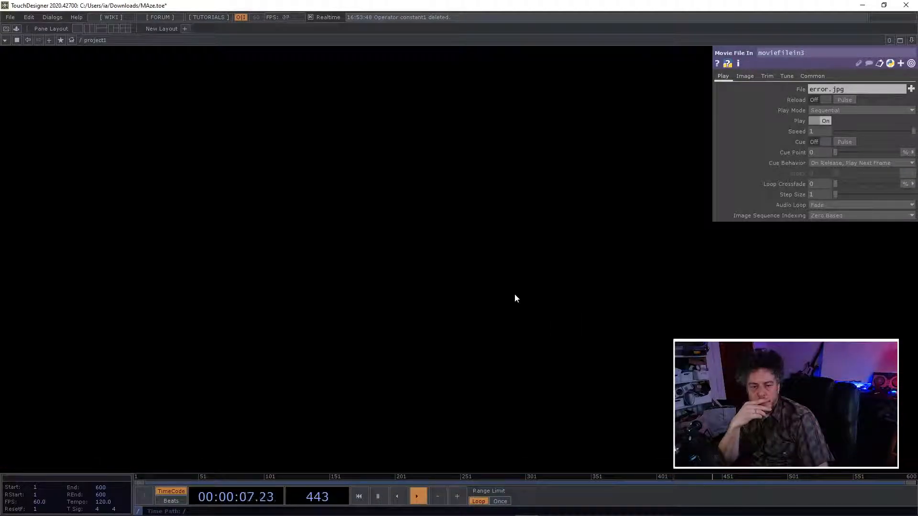
Inspect the source file settings of moviefilein4 and moviefilein6 in the lower network
scroll(506, 296, down, 8)
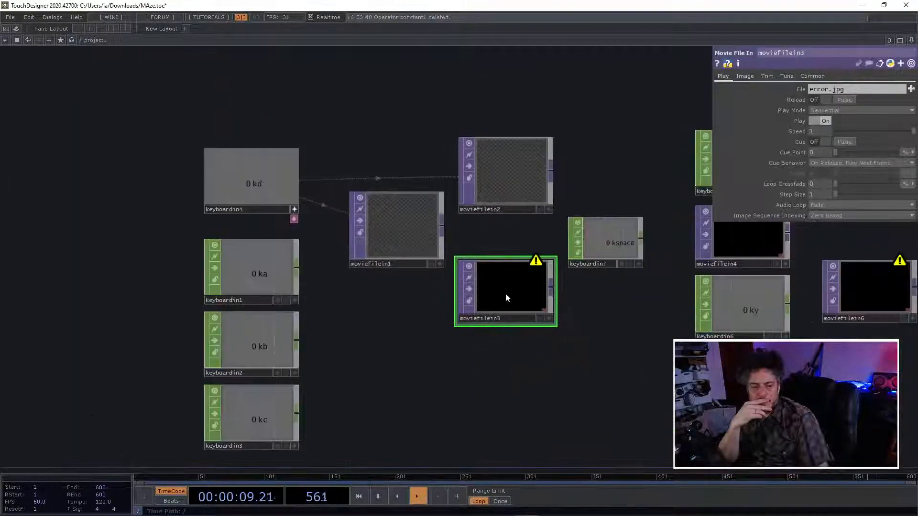
scroll(428, 299, down, 3)
scroll(428, 299, up, 2)
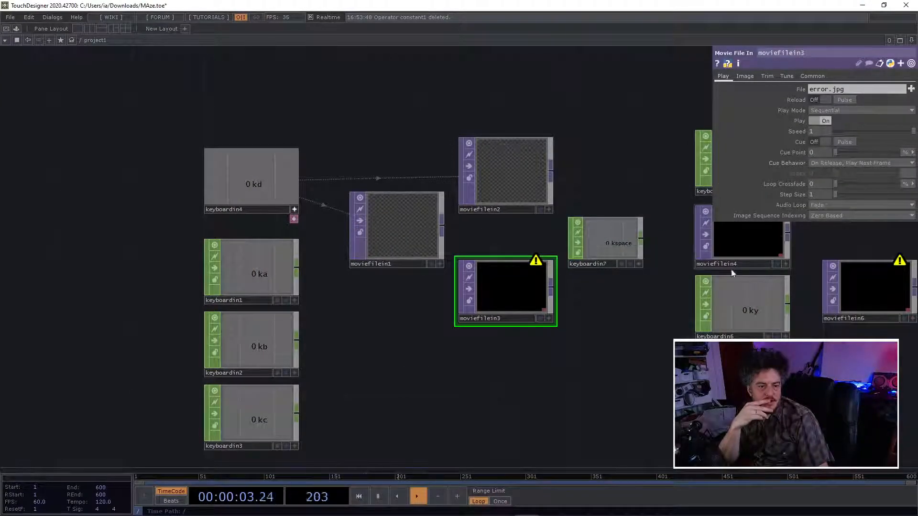
click(708, 267)
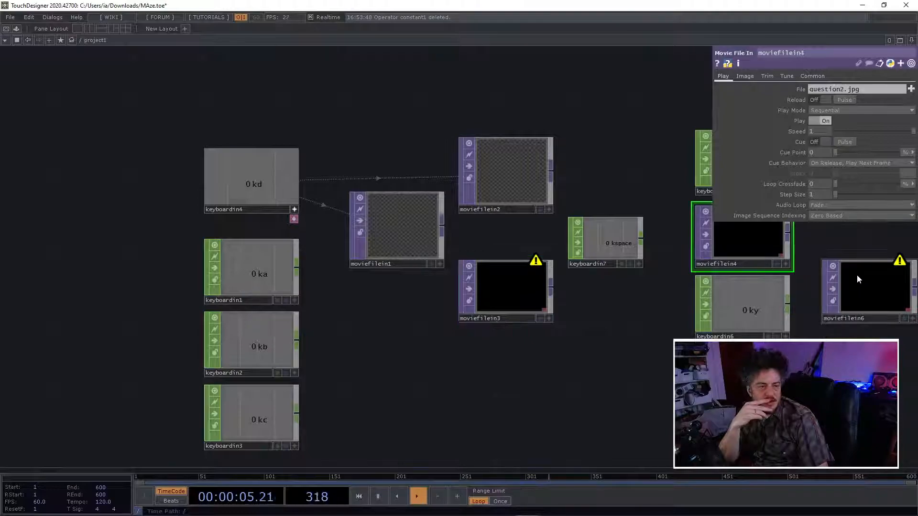
click(859, 281)
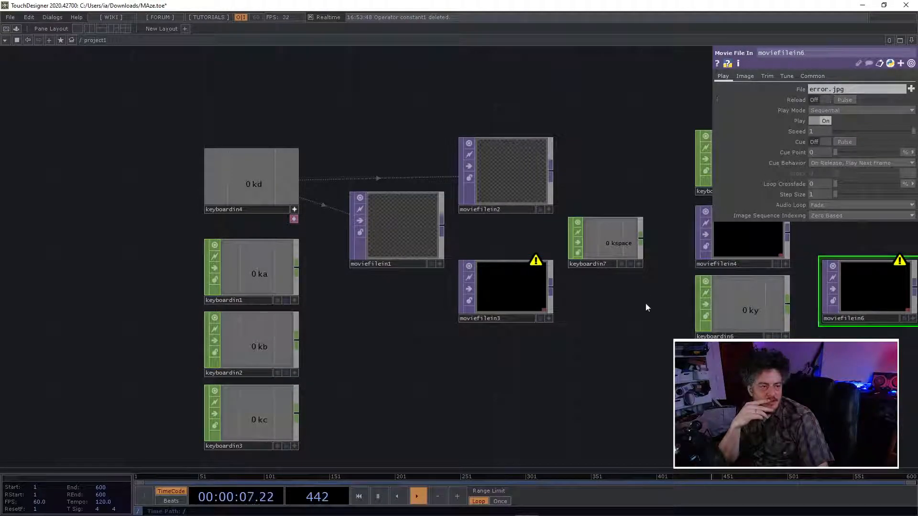
Compare the lower keyboard and image network with the upper chain from keys 1 to 4 through comp1 to out1
drag(531, 359, 347, 442)
drag(471, 247, 501, 244)
scroll(481, 247, down, 4)
scroll(481, 249, down, 1)
drag(463, 210, 476, 367)
drag(496, 263, 393, 316)
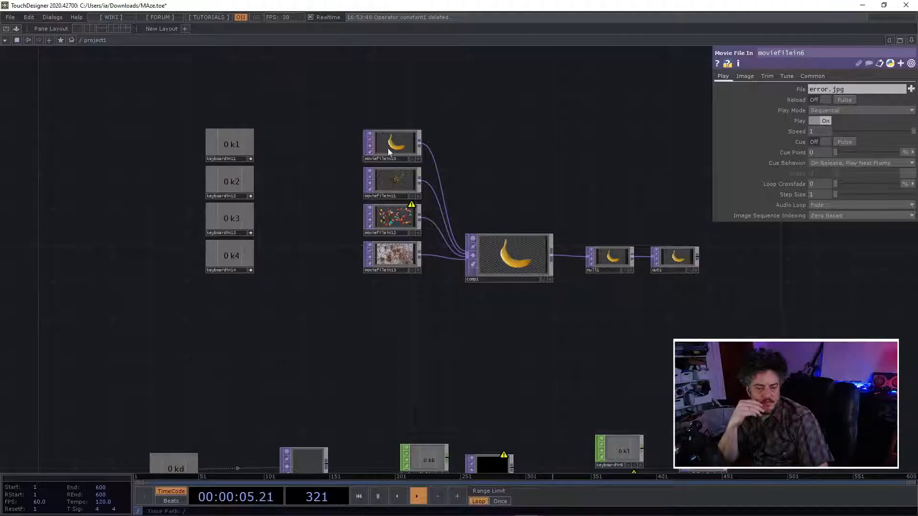
drag(369, 259, 371, 217)
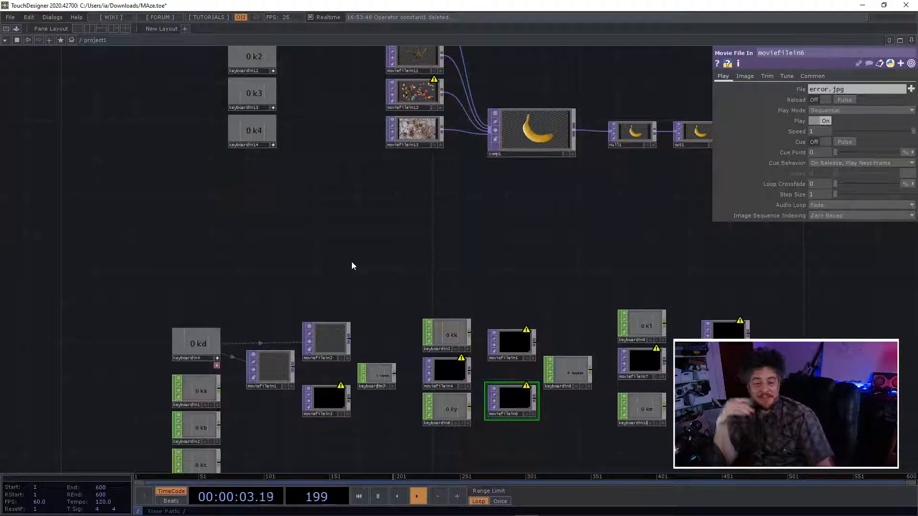
drag(393, 228, 325, 311)
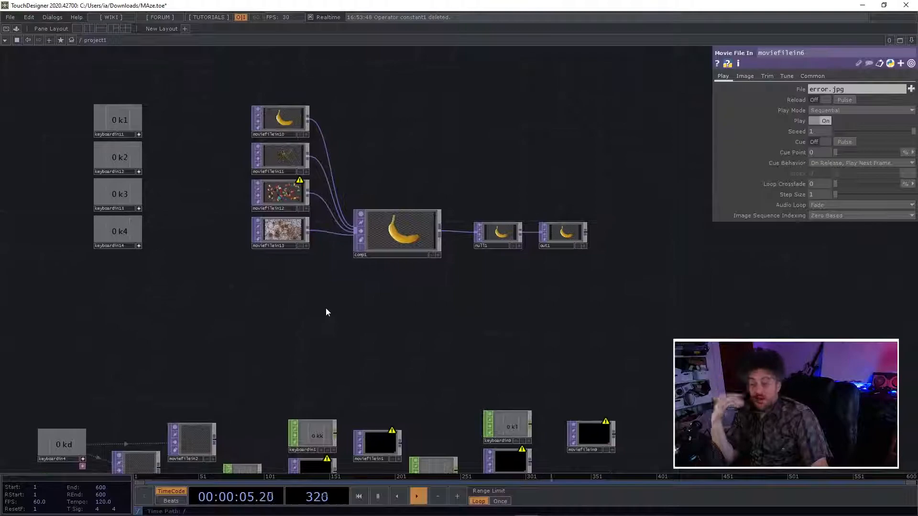